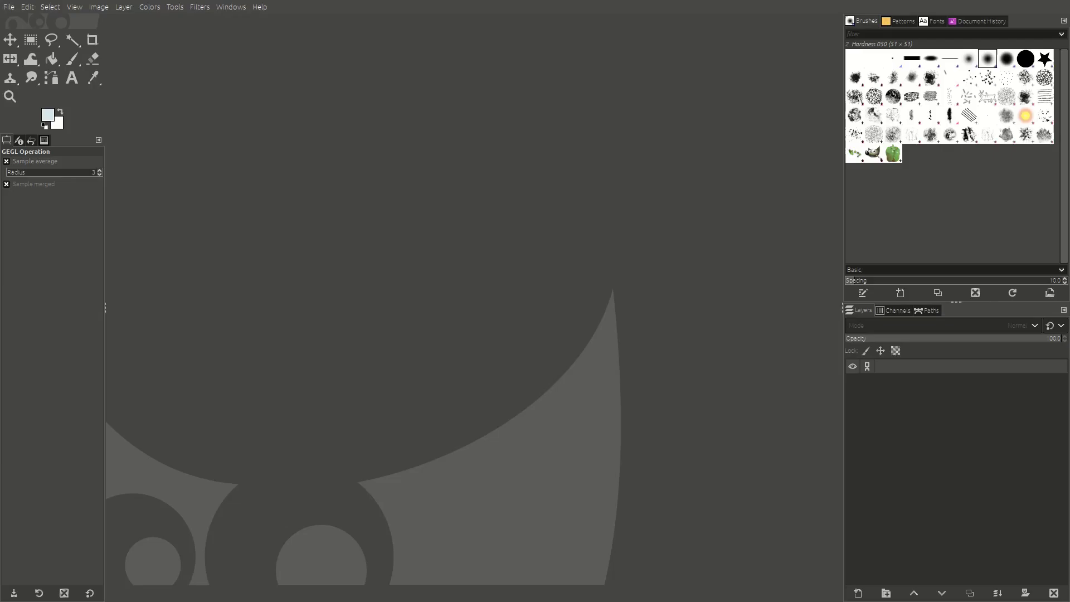
# Move the Shotwell viewer showing the garden photo DJI_0461.JPG over the GIMP window
pyautogui.moveTo(1069, 168); pyautogui.dragTo(452, 66)
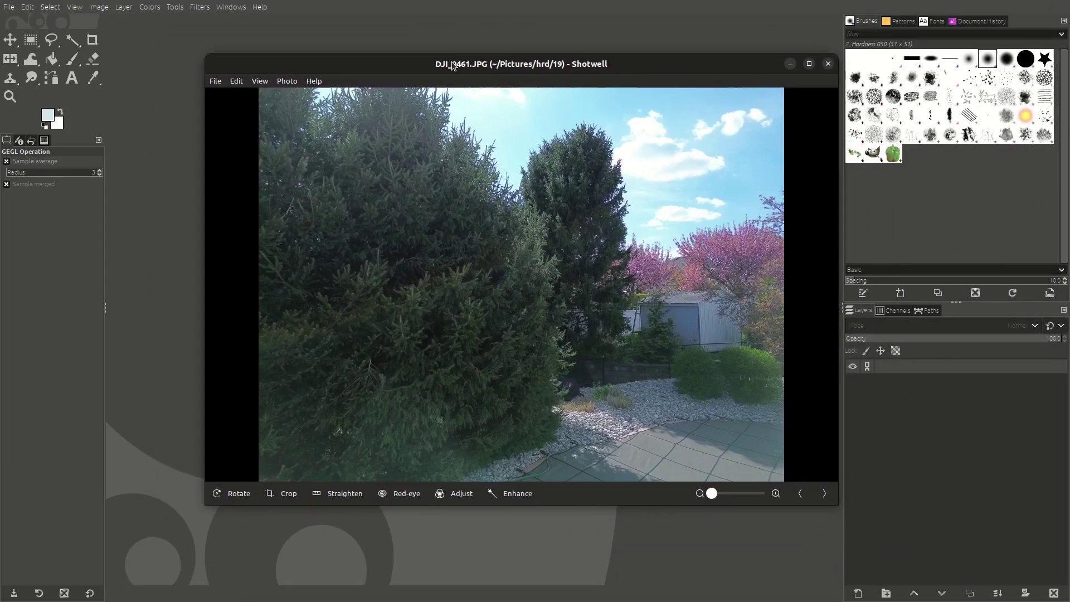
# Compare the DJI_0461, DJI_0462 and DJI_0463 exposures in Shotwell, then quit the viewer
pyautogui.press('Right')
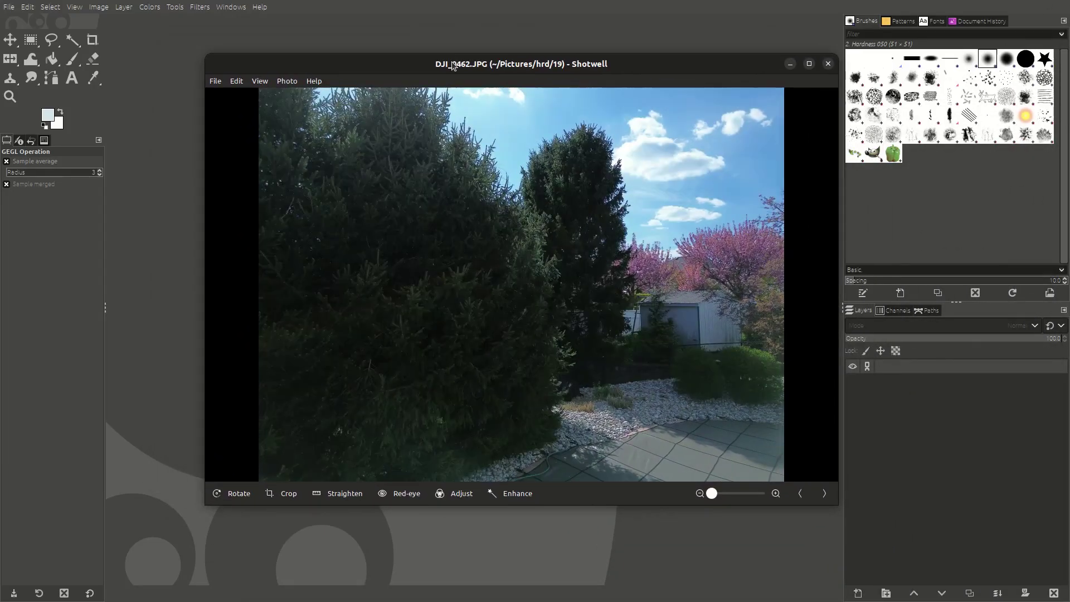
pyautogui.press('Right')
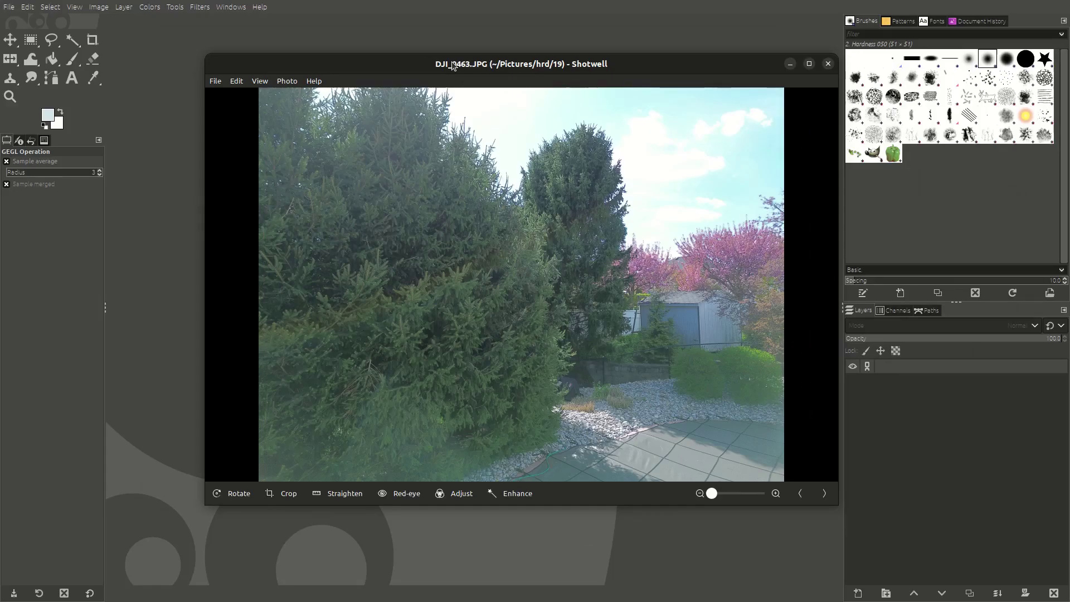
pyautogui.press('Left')
pyautogui.press('Right')
pyautogui.press('Left')
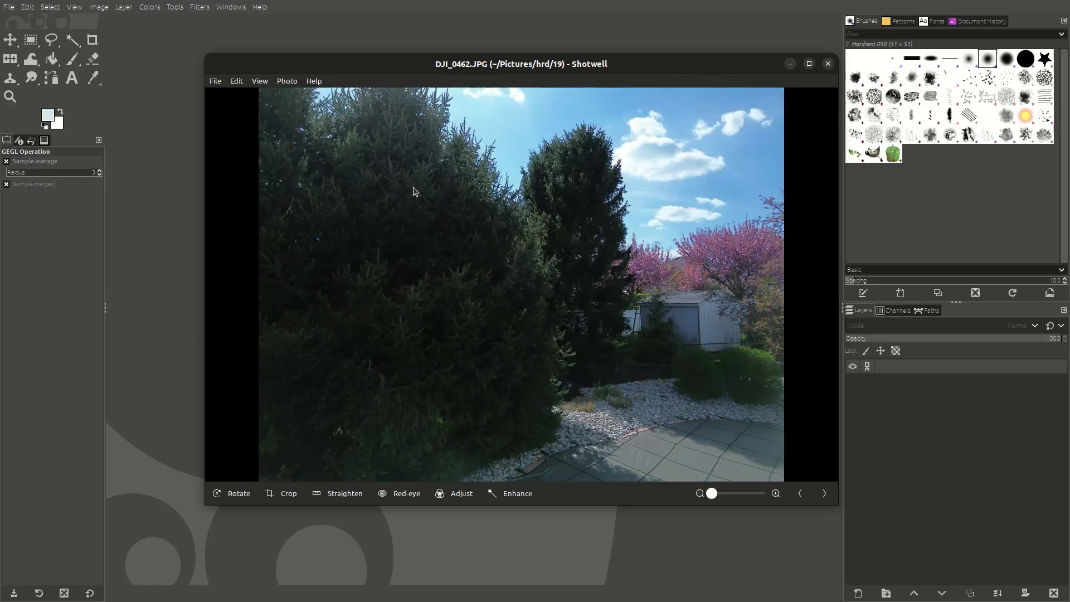
pyautogui.press('Left')
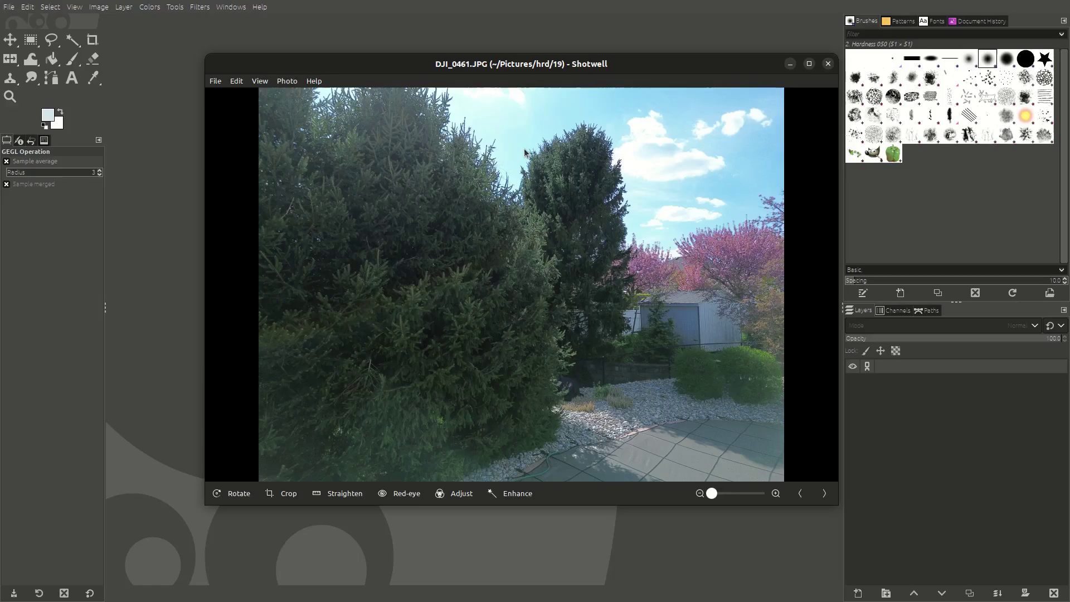
pyautogui.press('Right')
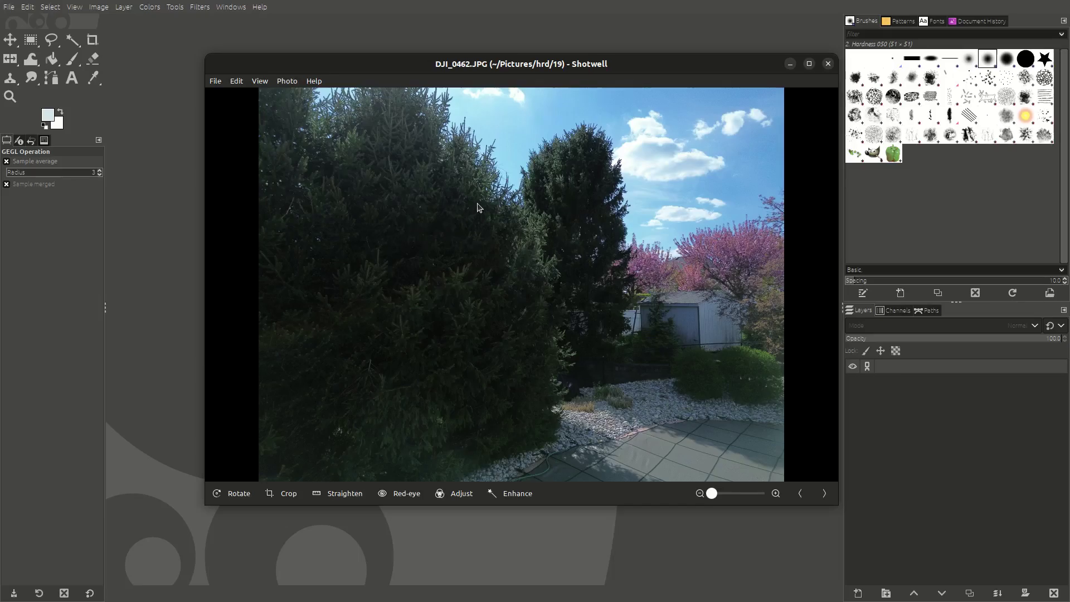
pyautogui.press('Left')
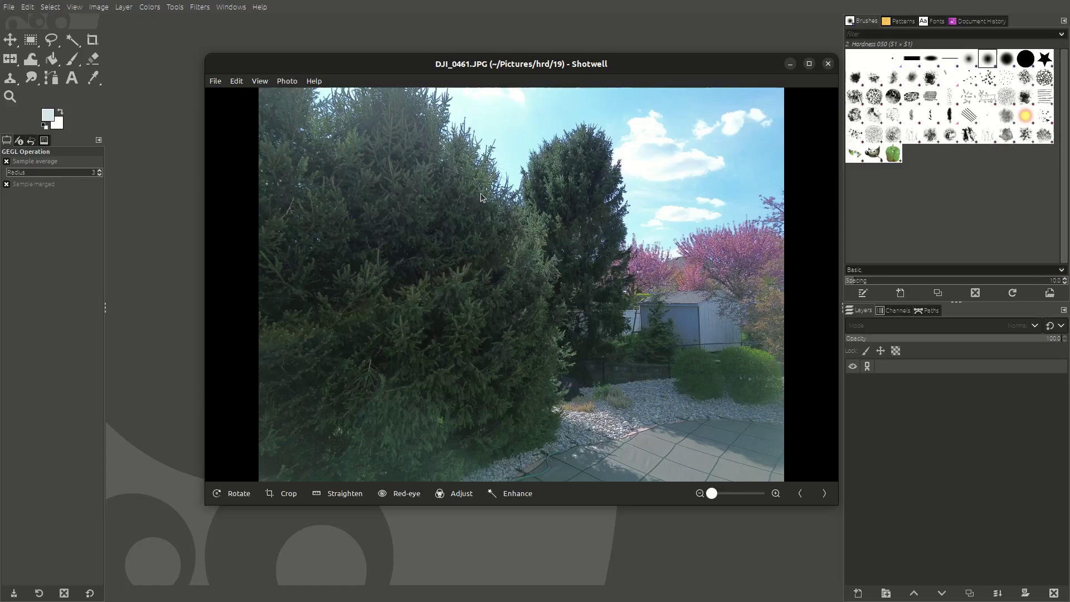
pyautogui.press('Right')
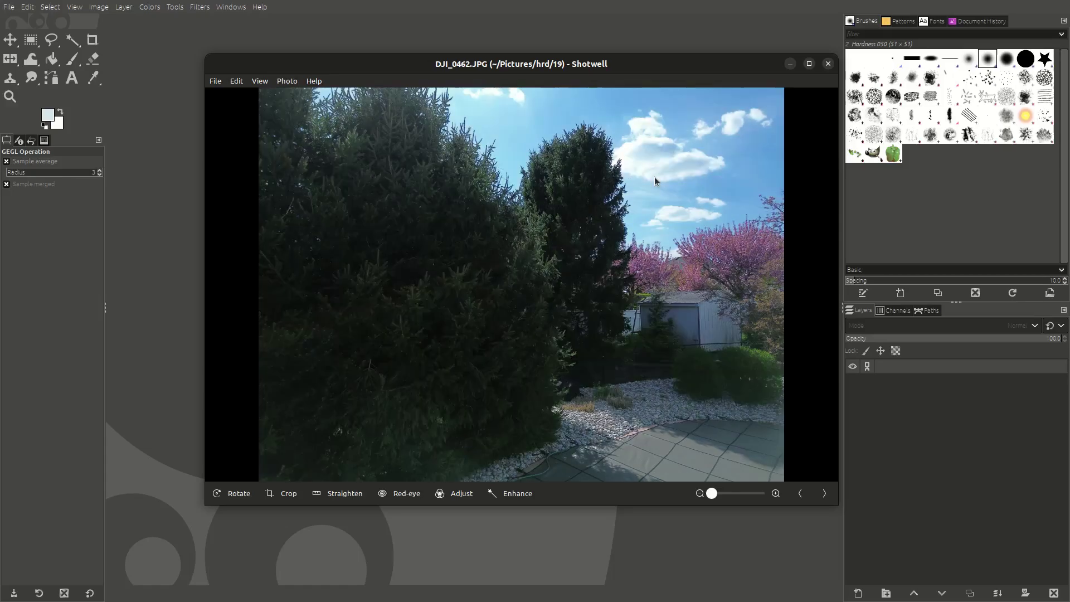
pyautogui.press('Left')
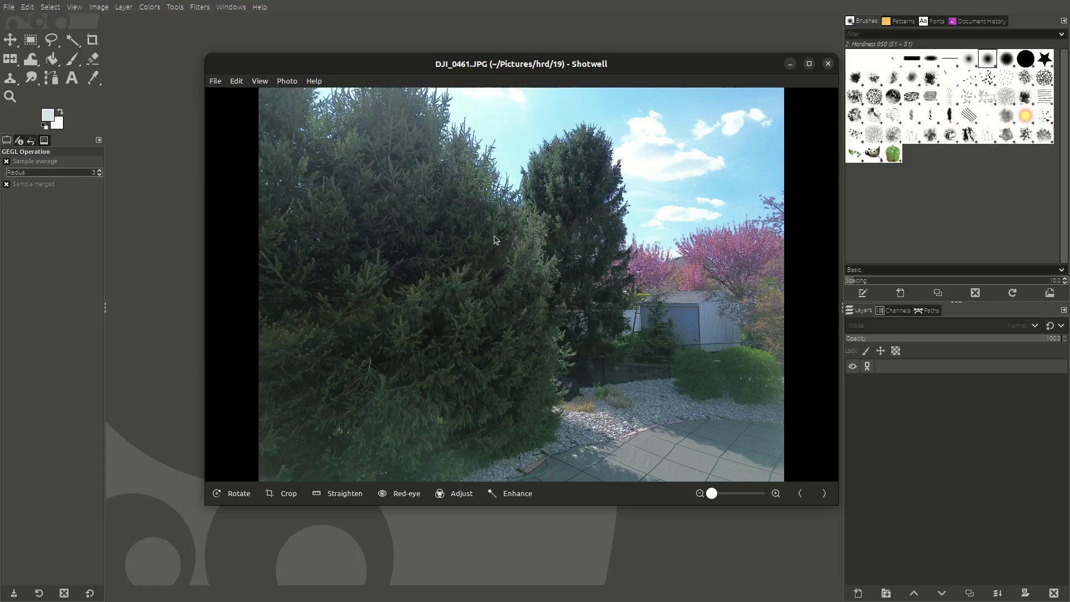
pyautogui.press('Right')
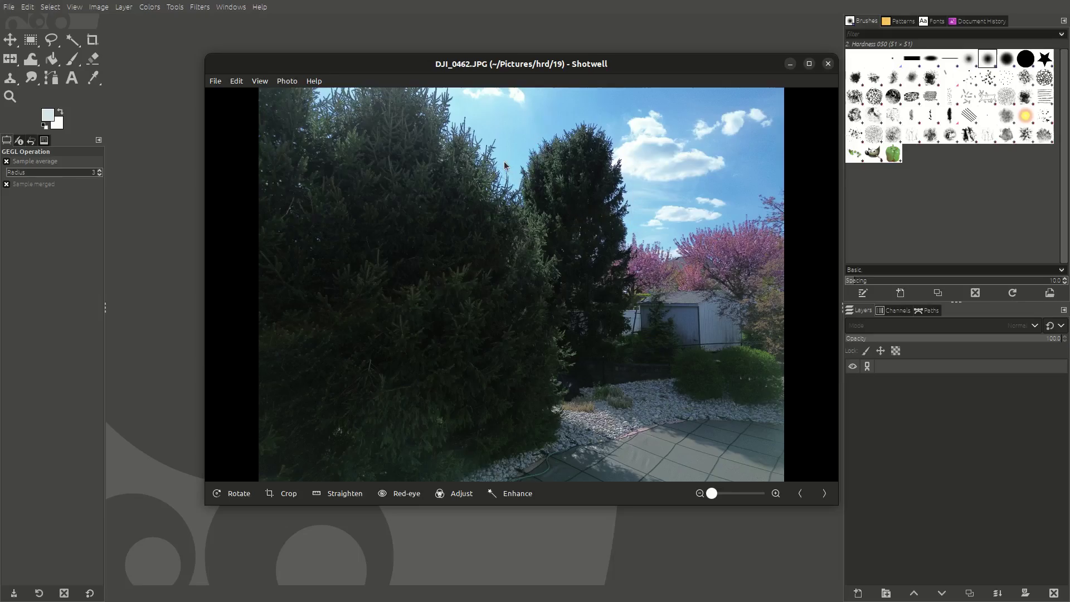
pyautogui.press('Left')
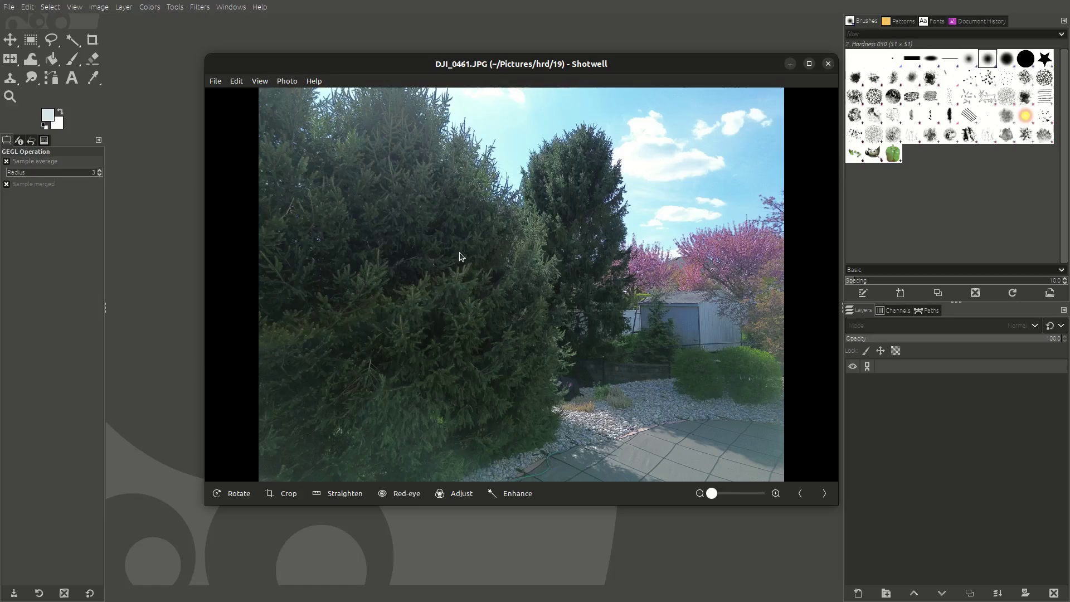
pyautogui.hotkey('ctrl', 'q')
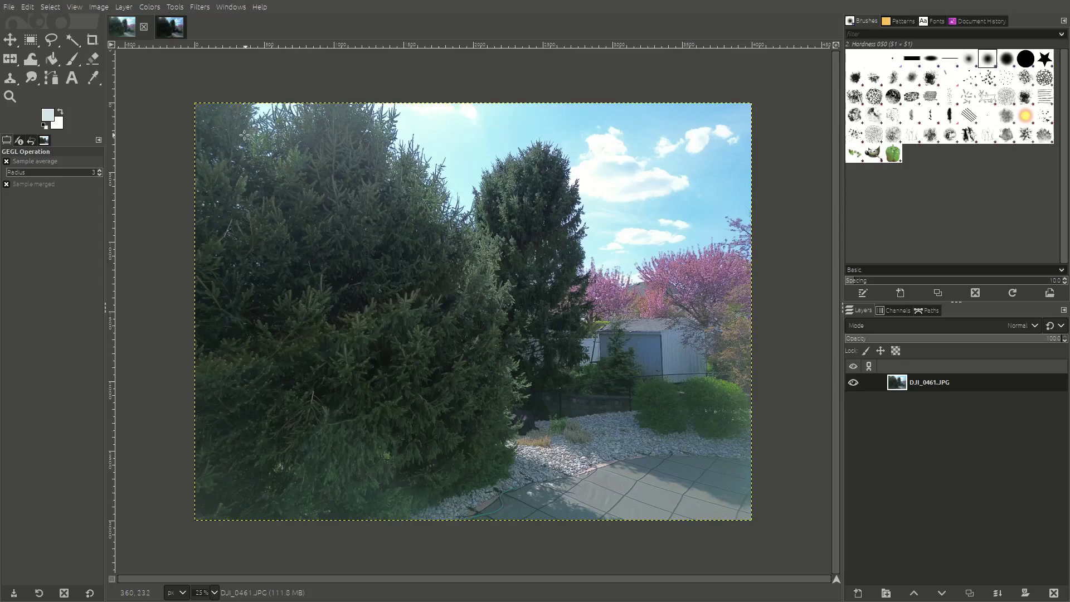
# Drop the darker DJI_0462 image onto DJI_0461 as a new layer, then close the separate DJI_0462 image
pyautogui.click(164, 34)
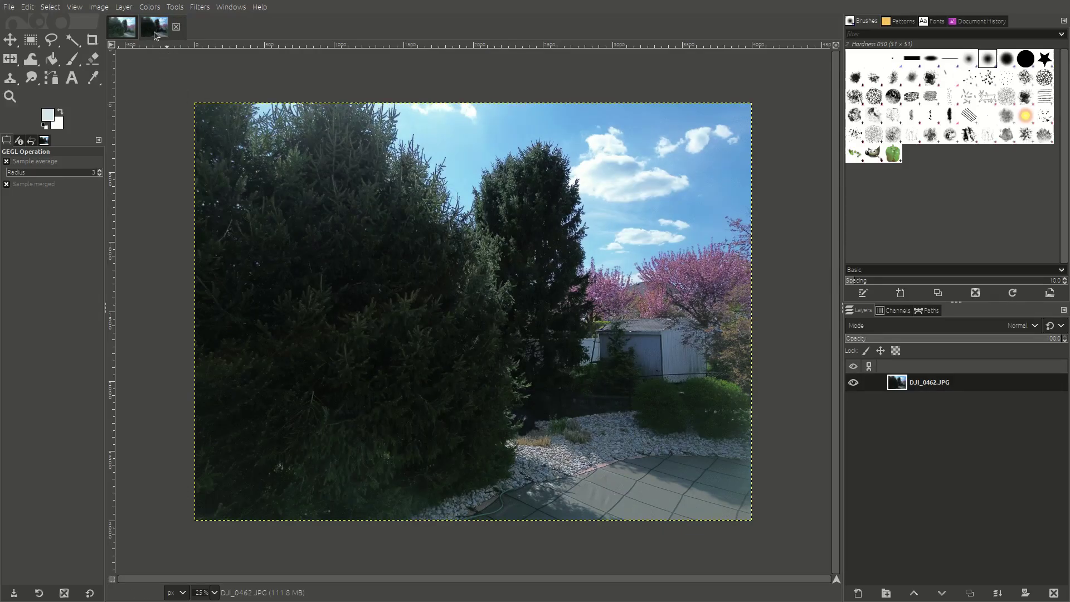
pyautogui.moveTo(155, 35); pyautogui.dragTo(303, 166)
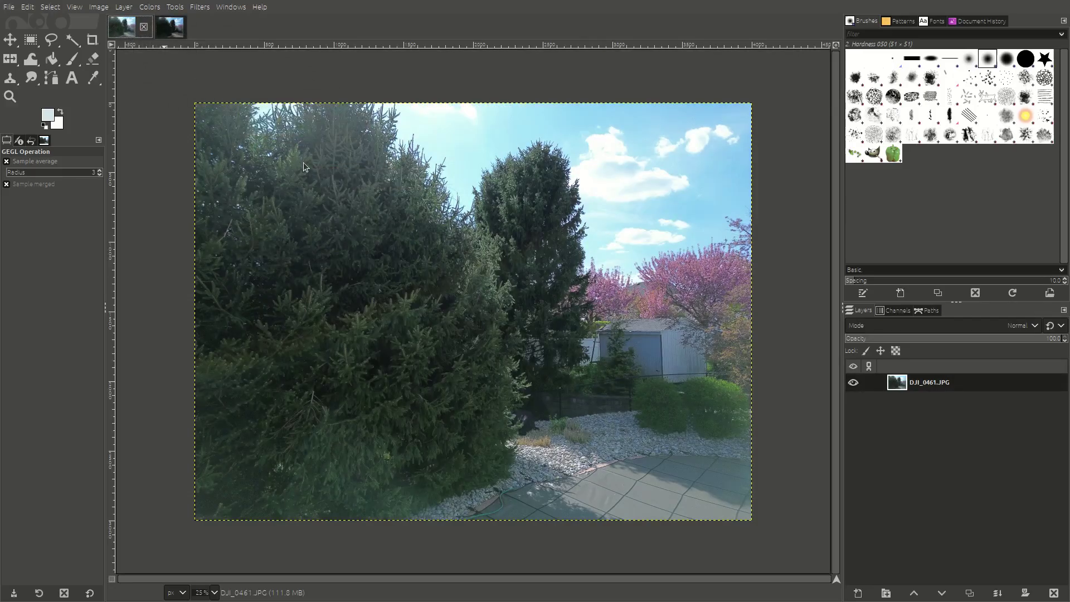
pyautogui.click(170, 27)
pyautogui.click(191, 27)
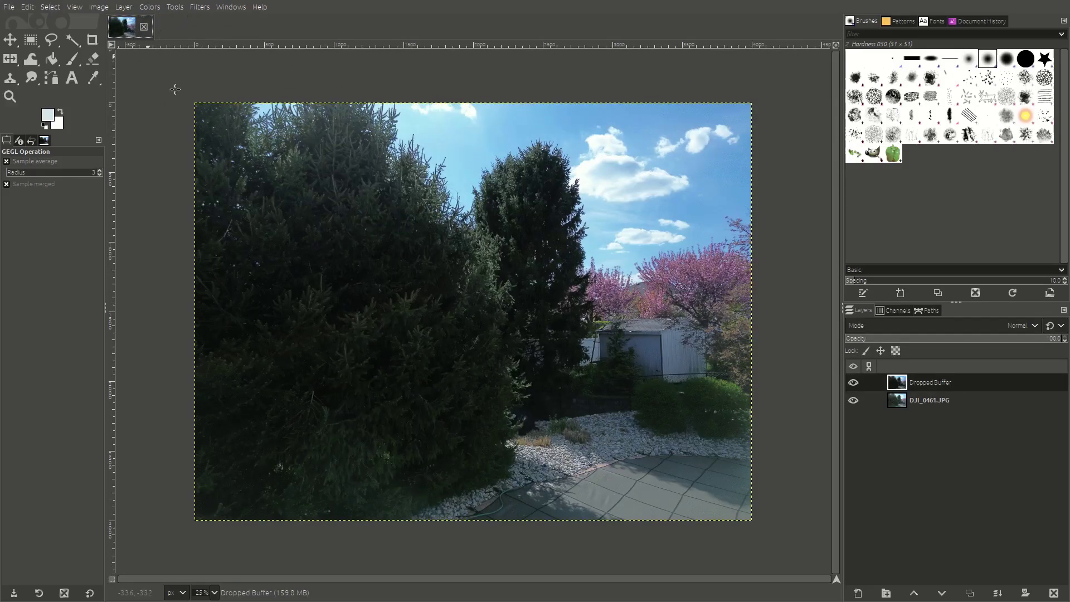
# Toggle the darker Dropped Buffer layer's visibility to compare exposures, then start a mask on it
pyautogui.click(942, 400)
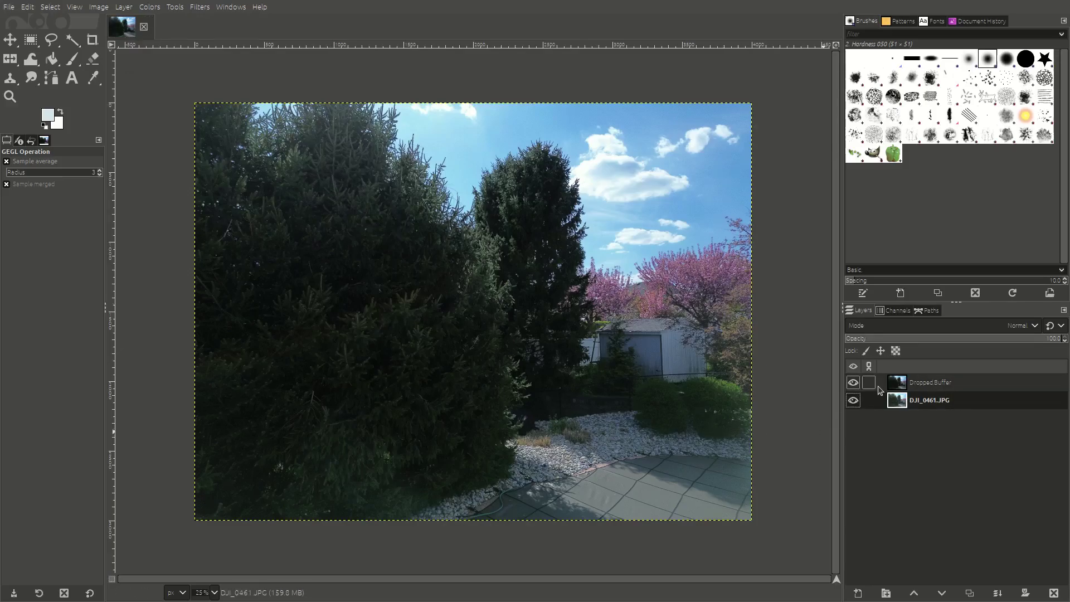
pyautogui.click(853, 383)
pyautogui.click(852, 383)
pyautogui.click(853, 382)
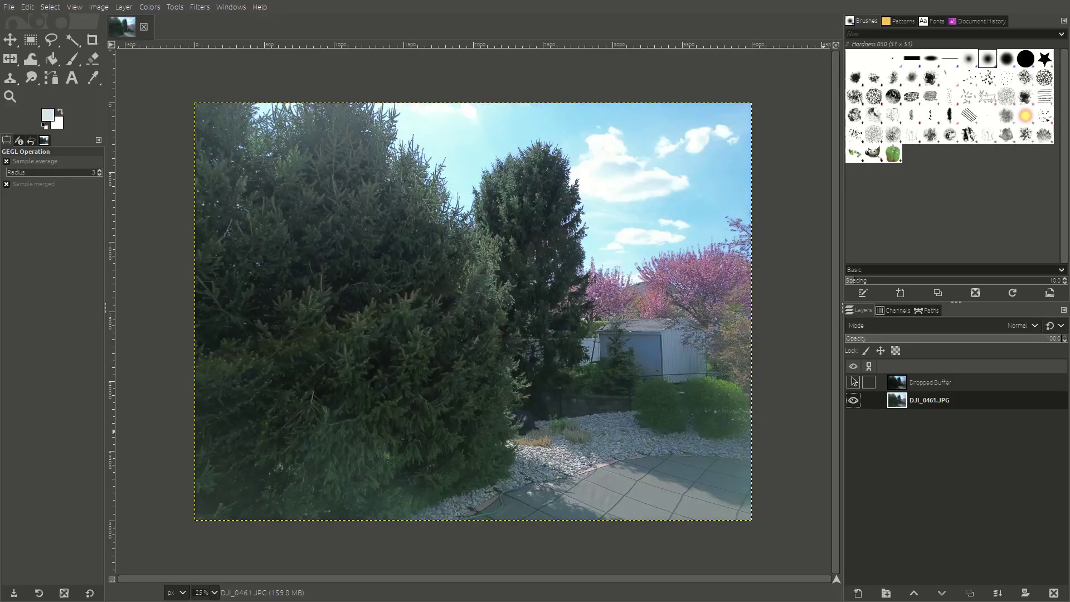
pyautogui.click(852, 382)
pyautogui.click(853, 381)
pyautogui.click(854, 382)
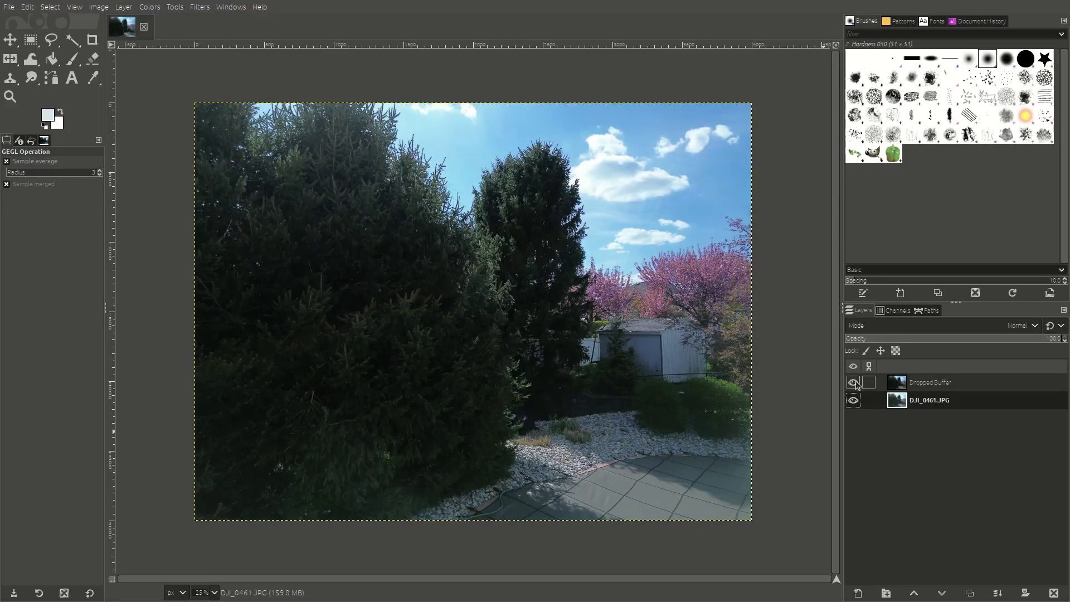
pyautogui.click(854, 382)
pyautogui.click(853, 382)
pyautogui.click(944, 389)
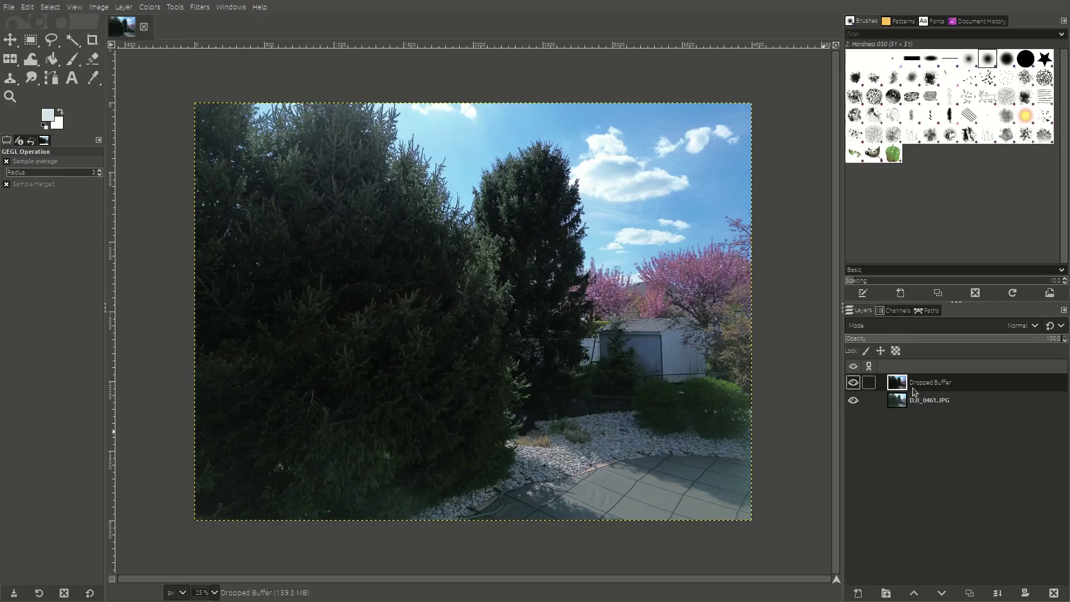
pyautogui.click(1025, 592)
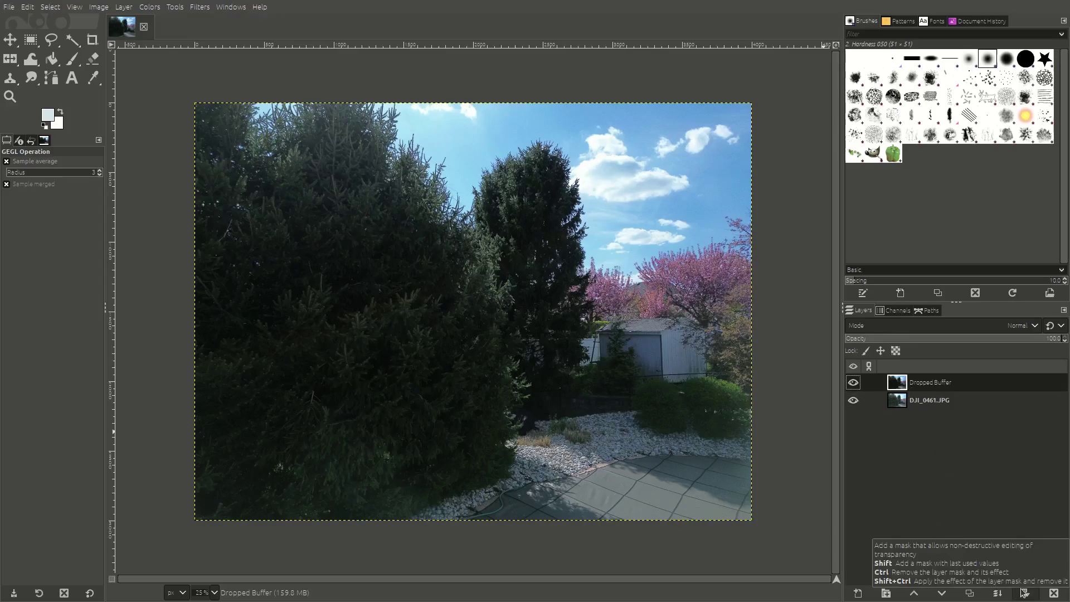
# Confirm the Dropped Buffer layer mask, compare with visibility toggled, and switch to the Paintbrush
pyautogui.click(1027, 584)
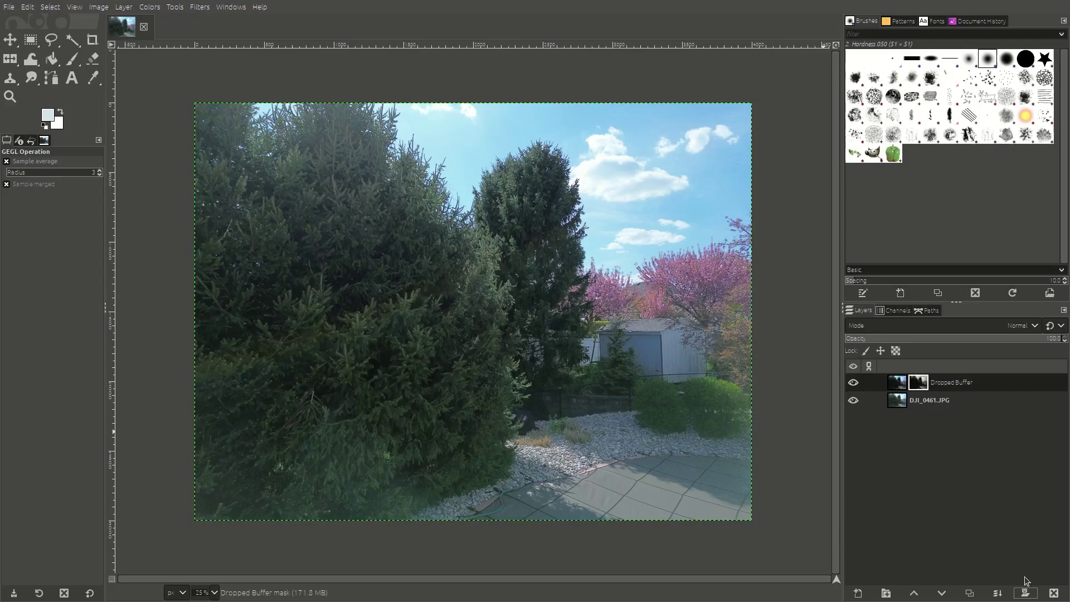
pyautogui.click(854, 384)
pyautogui.click(854, 384)
pyautogui.click(855, 384)
pyautogui.click(854, 383)
pyautogui.click(854, 383)
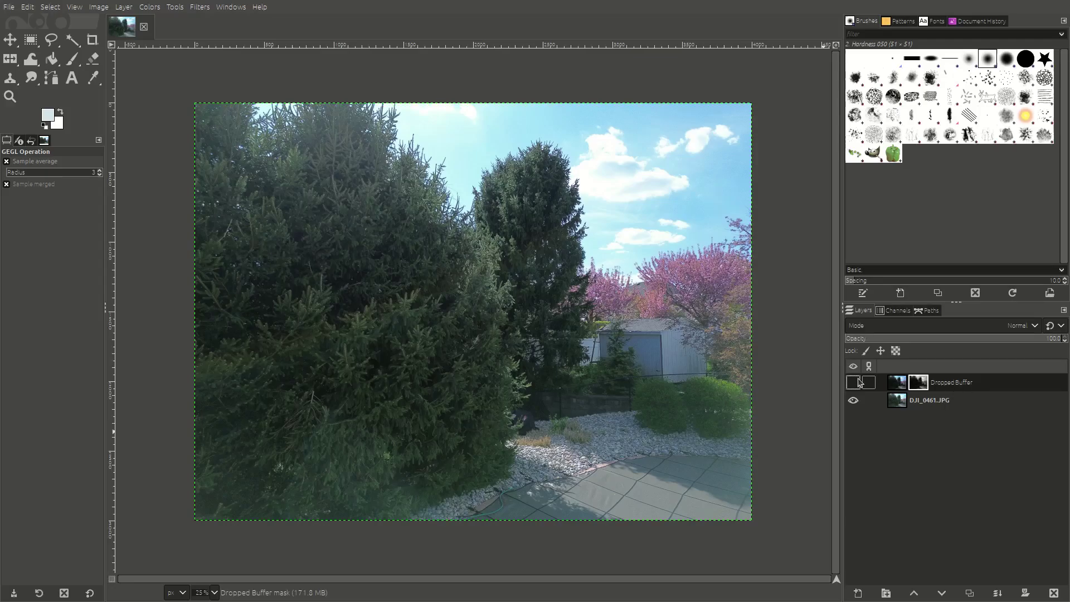
pyautogui.click(853, 383)
pyautogui.click(853, 383)
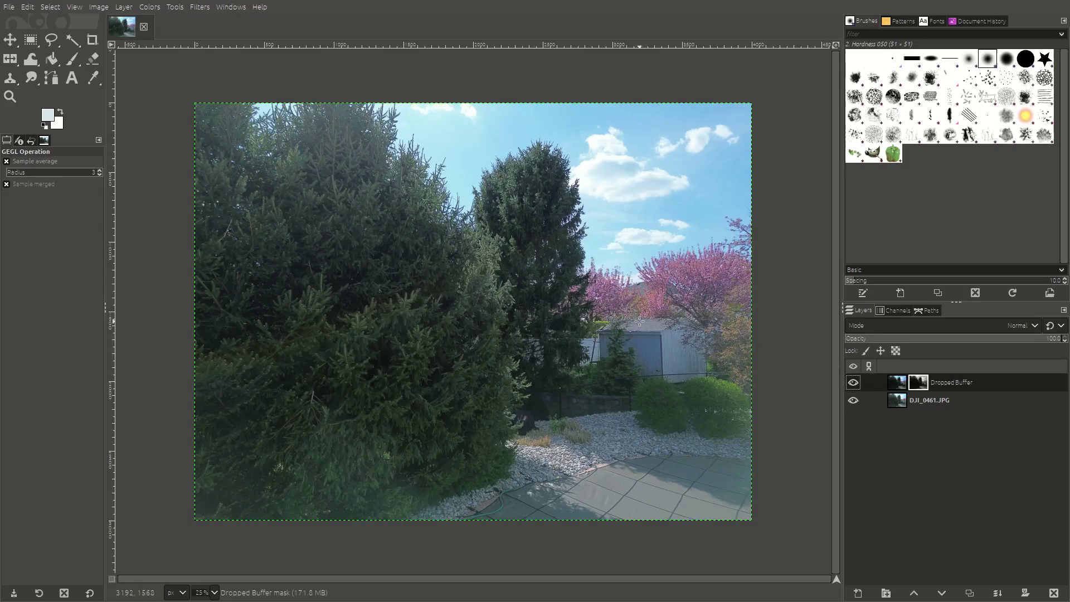
pyautogui.press('p')
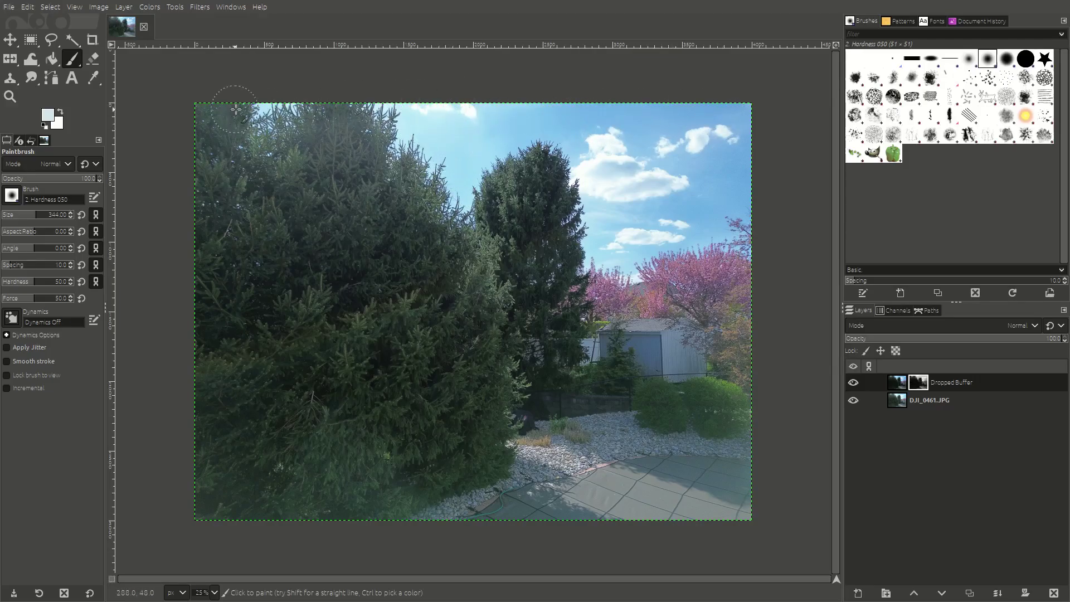
# Paint the top-left treetops into the Dropped Buffer mask, undoing and repainting the strokes
pyautogui.moveTo(203, 107)
pyautogui.mouseDown()
pyautogui.moveTo(361, 123)
pyautogui.moveTo(512, 114)
pyautogui.mouseUp()
pyautogui.moveTo(330, 154)
pyautogui.mouseDown()
pyautogui.moveTo(342, 149)
pyautogui.moveTo(237, 129)
pyautogui.moveTo(324, 148)
pyautogui.moveTo(379, 140)
pyautogui.moveTo(279, 139)
pyautogui.moveTo(209, 123)
pyautogui.moveTo(362, 144)
pyautogui.moveTo(357, 168)
pyautogui.moveTo(184, 160)
pyautogui.moveTo(474, 146)
pyautogui.moveTo(323, 156)
pyautogui.moveTo(362, 168)
pyautogui.mouseUp()
pyautogui.hotkey('ctrl', 'z')
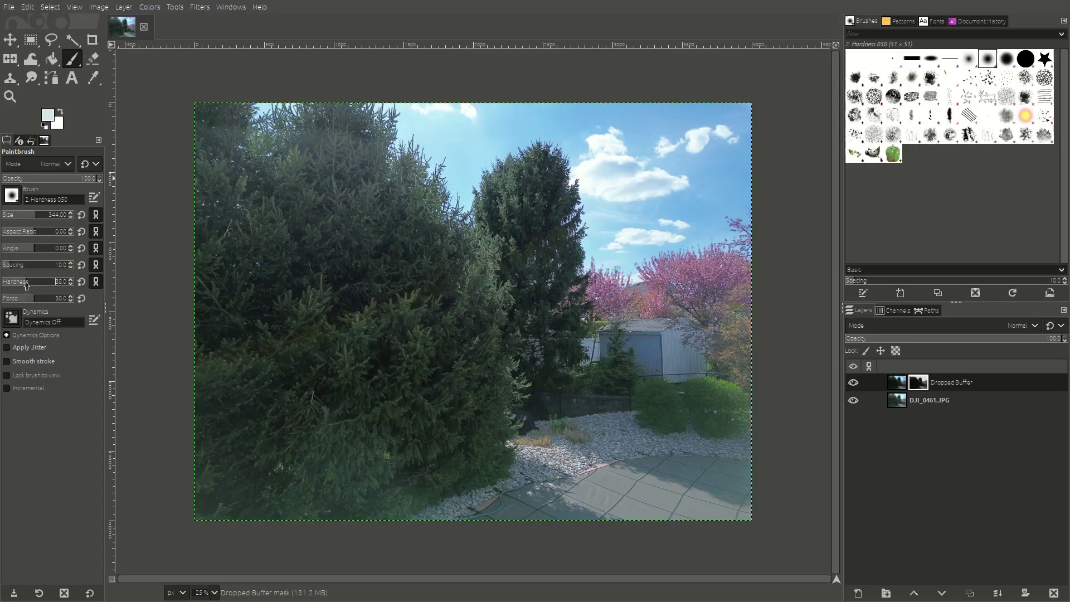
pyautogui.moveTo(334, 143)
pyautogui.mouseDown()
pyautogui.moveTo(407, 148)
pyautogui.moveTo(200, 145)
pyautogui.moveTo(396, 166)
pyautogui.moveTo(234, 184)
pyautogui.moveTo(170, 160)
pyautogui.moveTo(223, 129)
pyautogui.moveTo(363, 205)
pyautogui.moveTo(329, 201)
pyautogui.moveTo(148, 234)
pyautogui.moveTo(413, 217)
pyautogui.moveTo(345, 196)
pyautogui.moveTo(239, 239)
pyautogui.mouseUp()
pyautogui.click(12, 300)
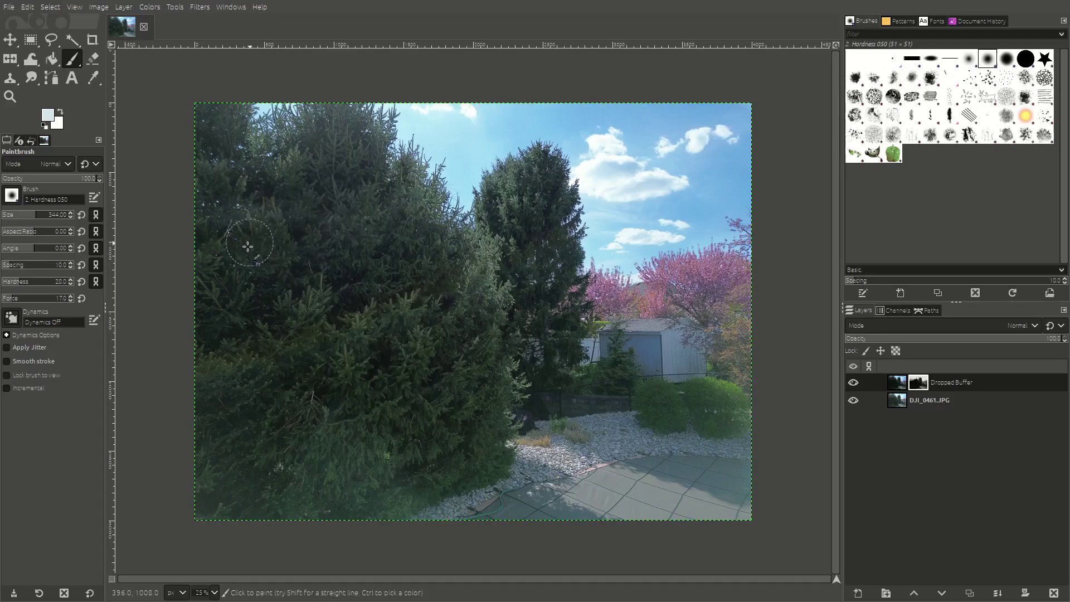
# Compare with Dropped Buffer hidden and shown, then paint more of the left treetops
pyautogui.click(853, 383)
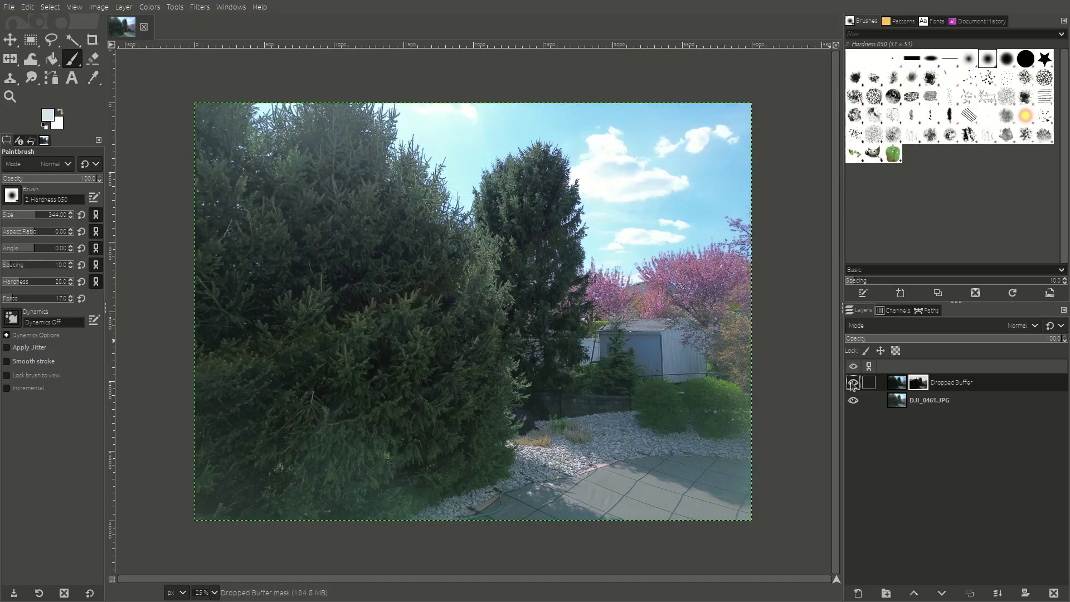
pyautogui.click(853, 383)
pyautogui.click(853, 383)
pyautogui.click(853, 383)
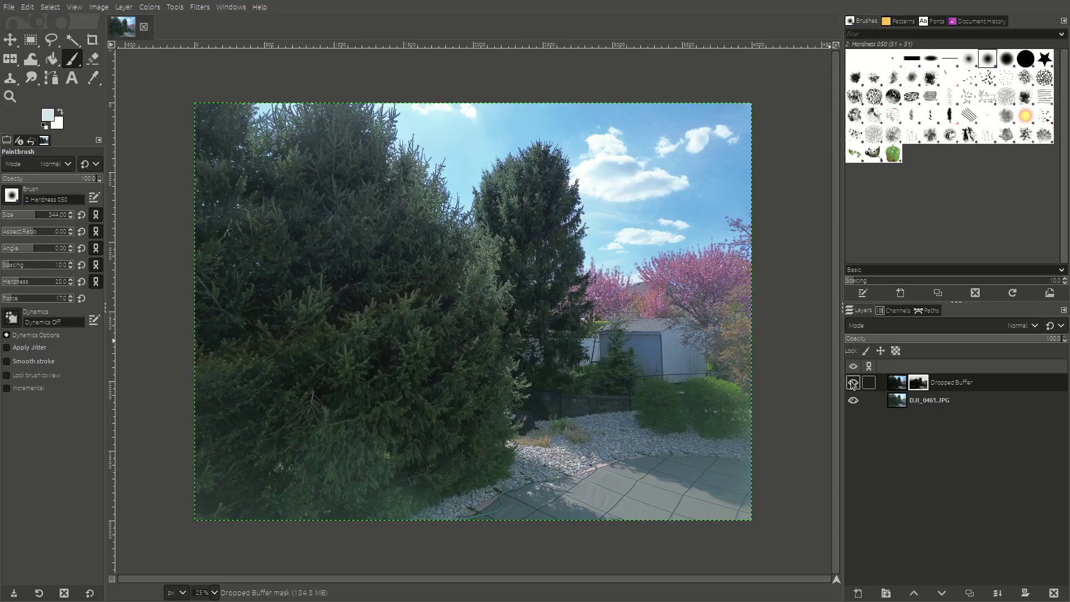
pyautogui.moveTo(282, 201)
pyautogui.mouseDown()
pyautogui.moveTo(268, 217)
pyautogui.moveTo(217, 184)
pyautogui.moveTo(245, 150)
pyautogui.mouseUp()
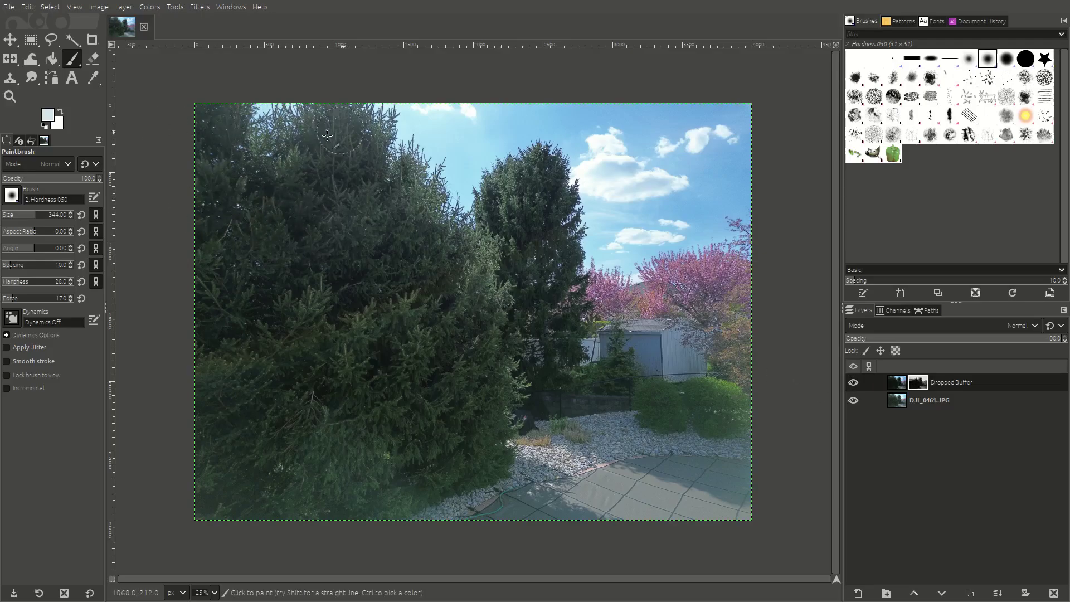
# Toggle the Dropped Buffer layer on and off to check the treetop blend
pyautogui.doubleClick(853, 383)
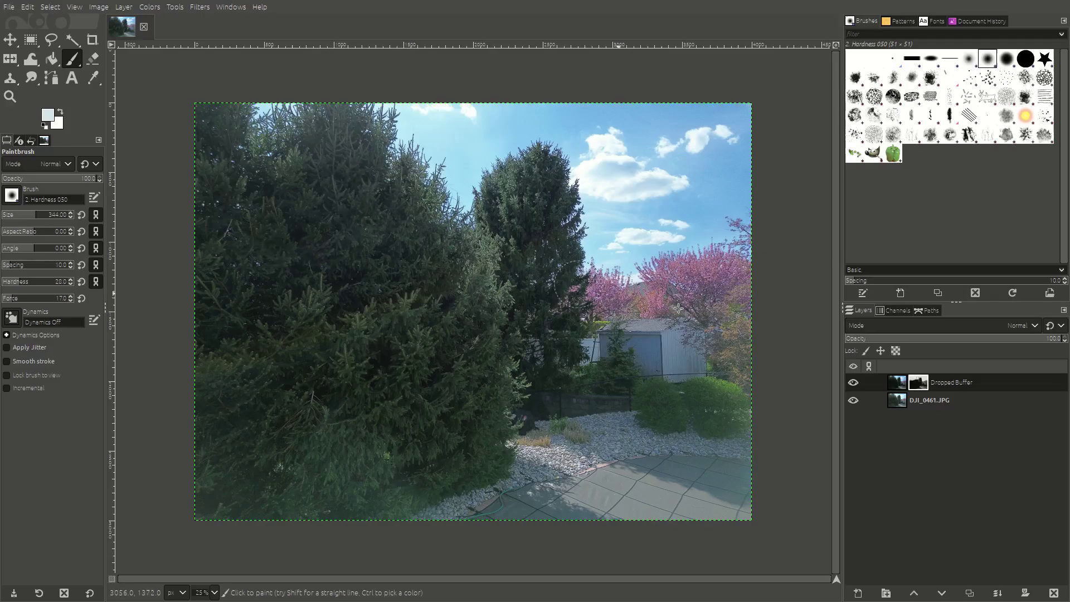
pyautogui.click(853, 383)
pyautogui.click(853, 383)
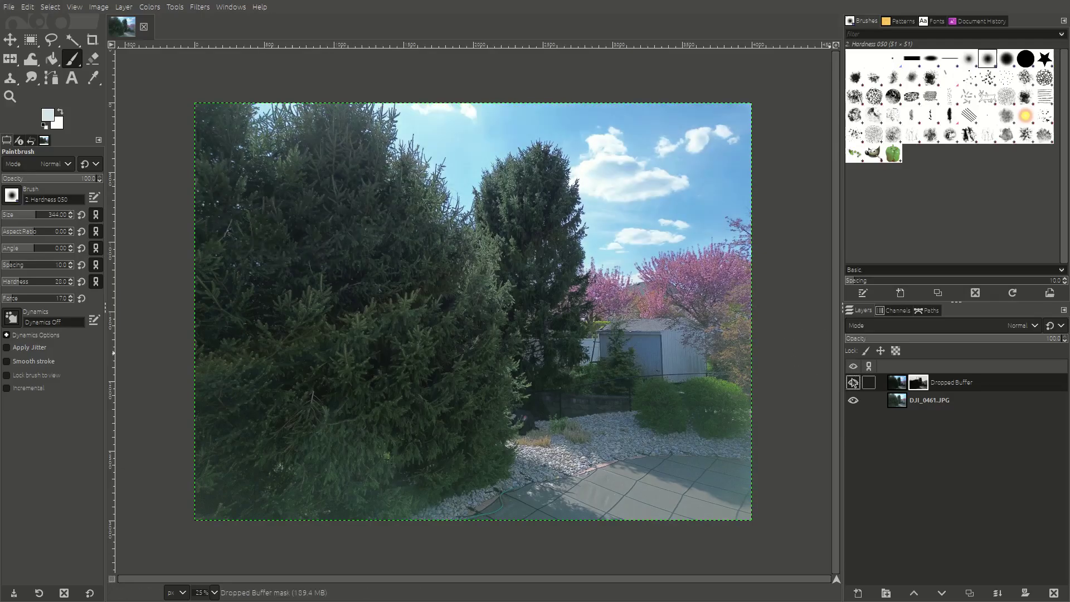
pyautogui.click(853, 383)
pyautogui.click(853, 383)
pyautogui.click(853, 383)
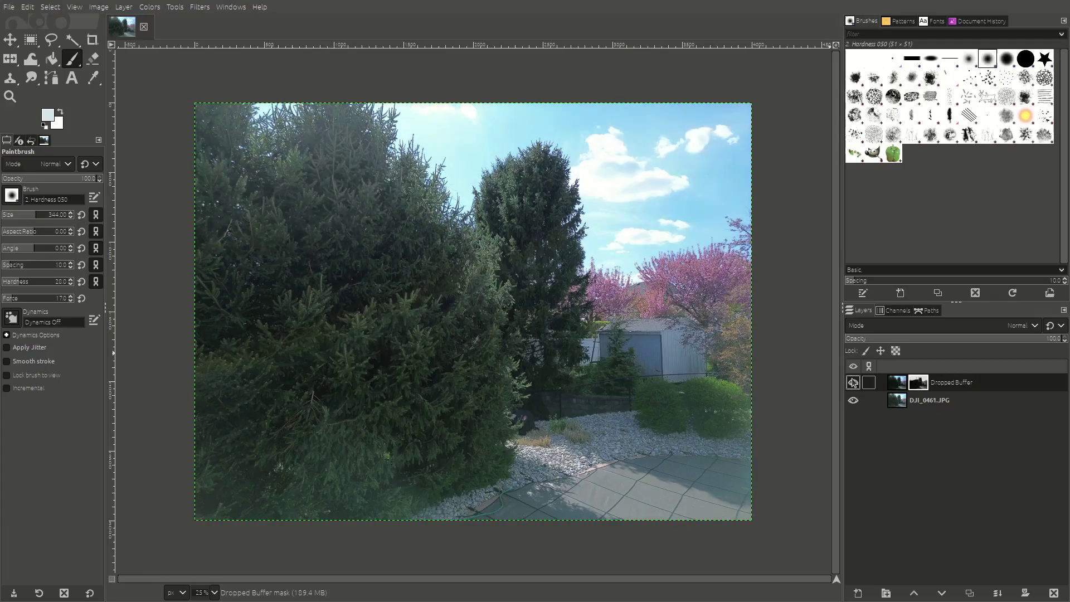
pyautogui.click(853, 383)
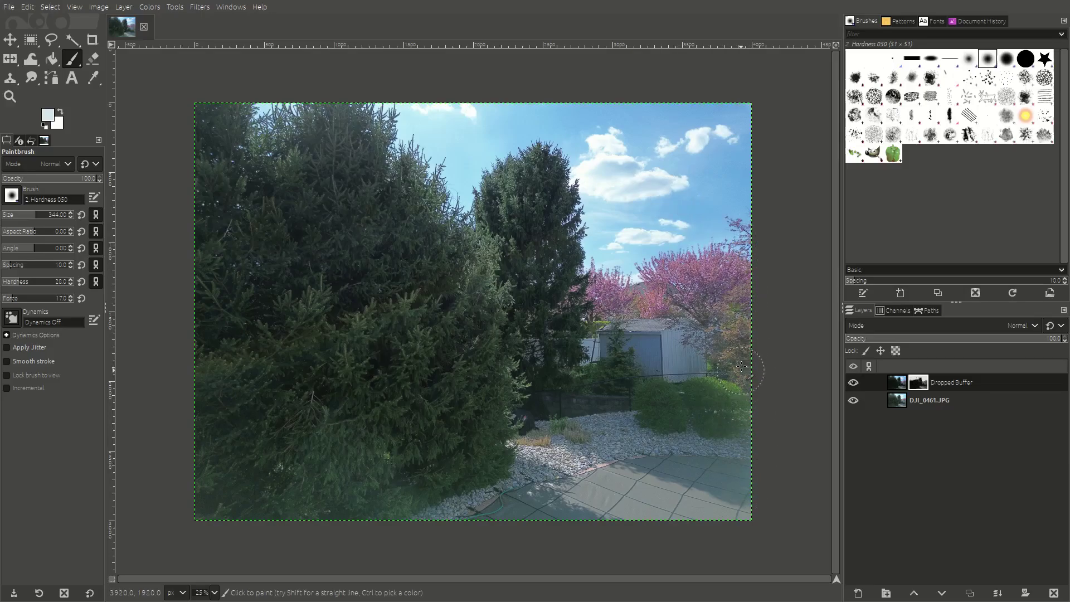
# Set brush force to 25 and paint the mask along the right-edge bushes up to the shed
pyautogui.moveTo(740, 357)
pyautogui.mouseDown()
pyautogui.moveTo(736, 505)
pyautogui.moveTo(724, 418)
pyautogui.mouseUp()
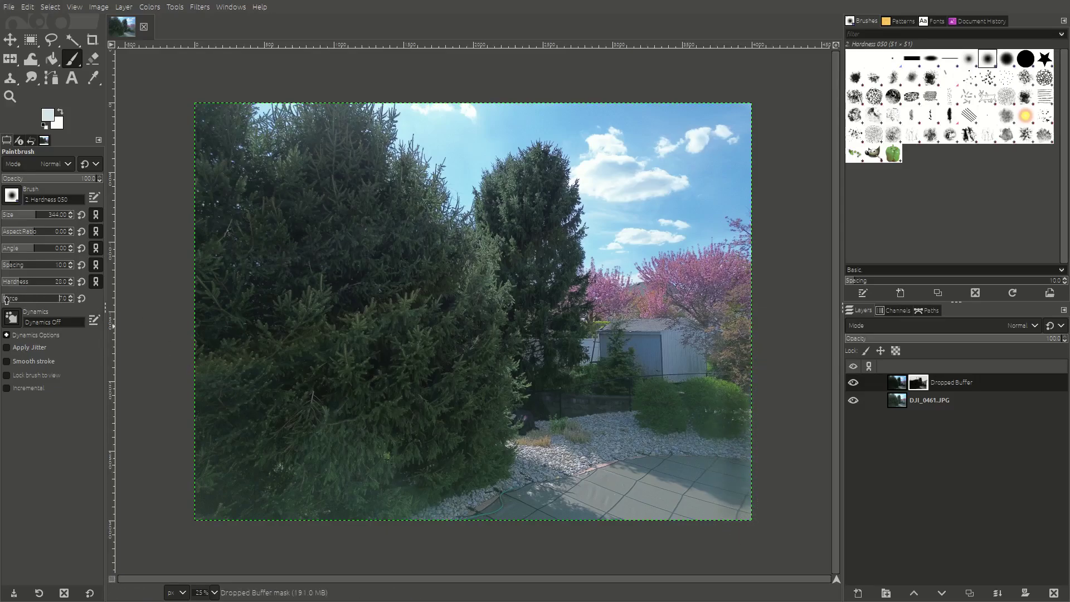
pyautogui.moveTo(6, 300); pyautogui.dragTo(20, 300)
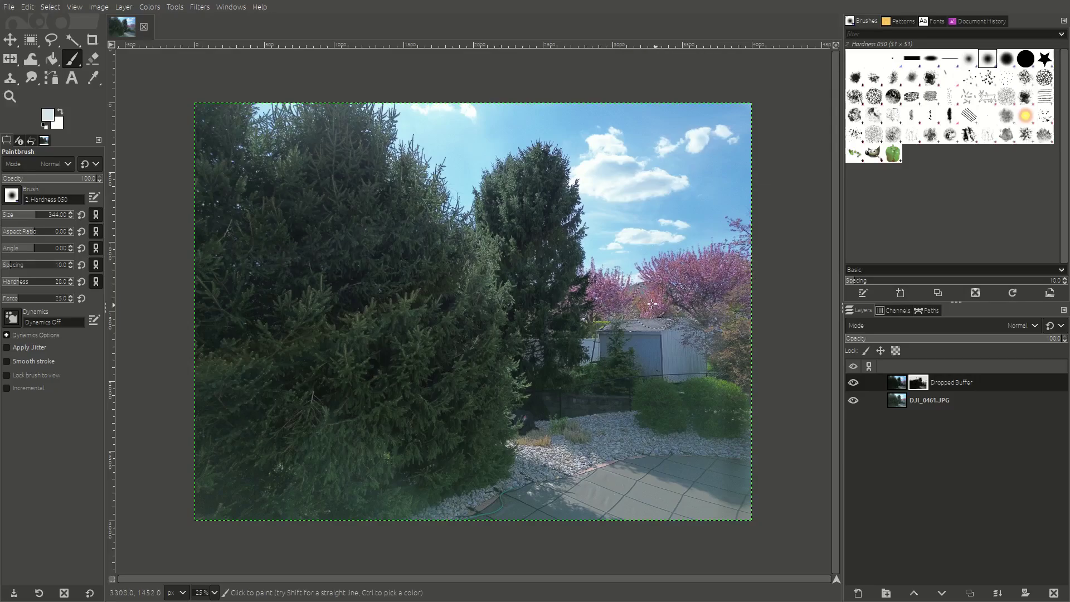
pyautogui.moveTo(745, 424)
pyautogui.mouseDown()
pyautogui.moveTo(742, 511)
pyautogui.moveTo(737, 377)
pyautogui.moveTo(737, 475)
pyautogui.moveTo(720, 496)
pyautogui.moveTo(698, 490)
pyautogui.moveTo(686, 505)
pyautogui.moveTo(635, 496)
pyautogui.moveTo(615, 468)
pyautogui.moveTo(599, 487)
pyautogui.moveTo(606, 500)
pyautogui.moveTo(622, 486)
pyautogui.moveTo(682, 514)
pyautogui.moveTo(727, 517)
pyautogui.moveTo(612, 481)
pyautogui.moveTo(599, 488)
pyautogui.moveTo(708, 529)
pyautogui.moveTo(705, 513)
pyautogui.moveTo(727, 515)
pyautogui.moveTo(640, 482)
pyautogui.moveTo(713, 419)
pyautogui.moveTo(699, 410)
pyautogui.moveTo(713, 393)
pyautogui.moveTo(733, 405)
pyautogui.moveTo(707, 411)
pyautogui.mouseUp()
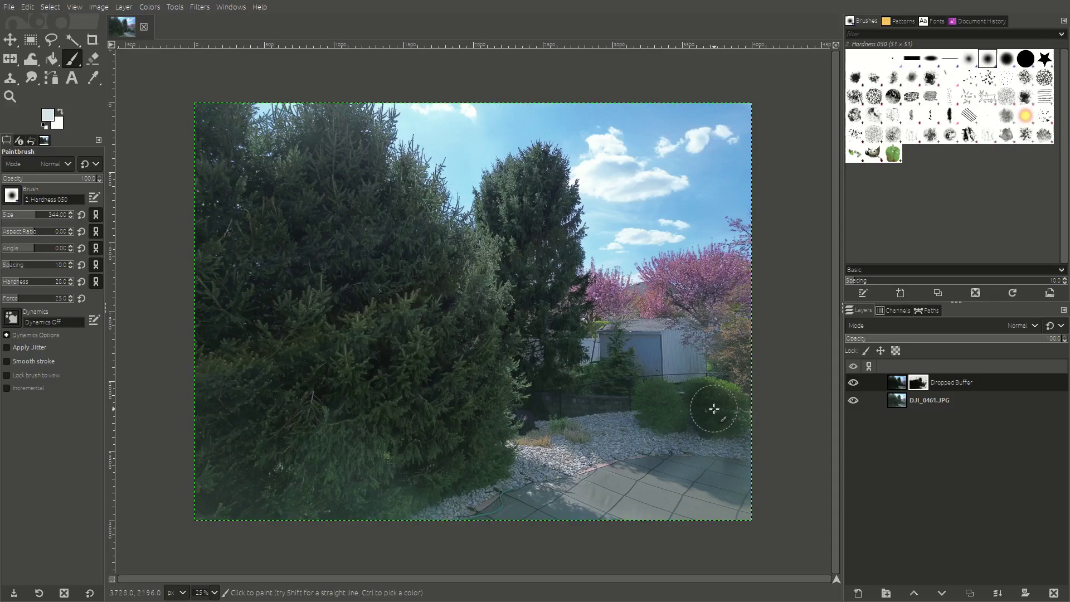
pyautogui.hotkey('ctrl', 'z')
pyautogui.hotkey('ctrl', 'z')
pyautogui.hotkey('ctrl', 'z')
pyautogui.hotkey('ctrl', 'z')
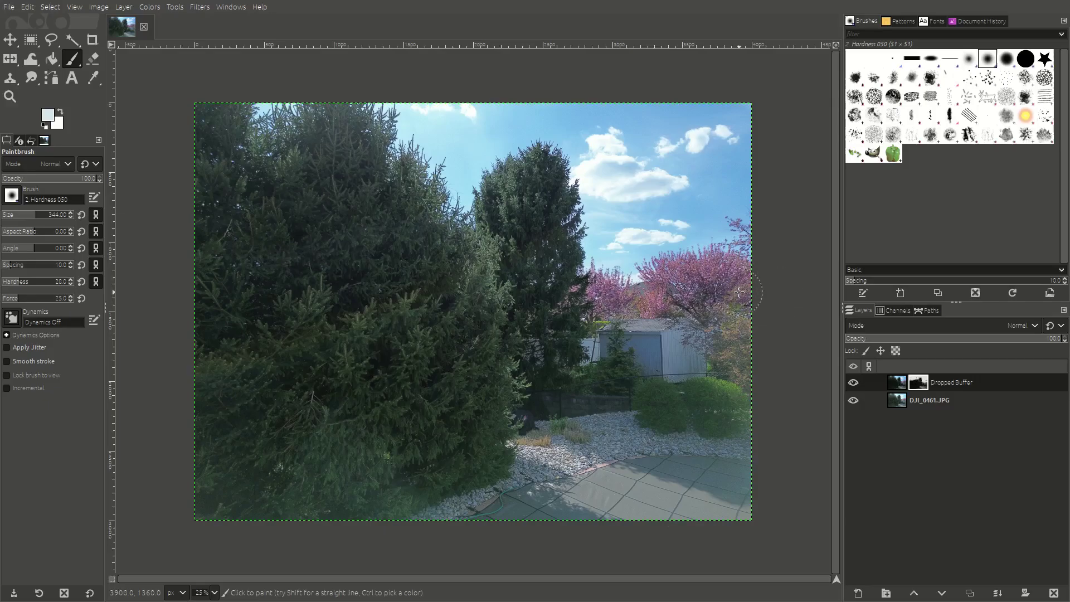
pyautogui.moveTo(744, 489)
pyautogui.mouseDown()
pyautogui.moveTo(742, 402)
pyautogui.moveTo(719, 335)
pyautogui.moveTo(726, 349)
pyautogui.mouseUp()
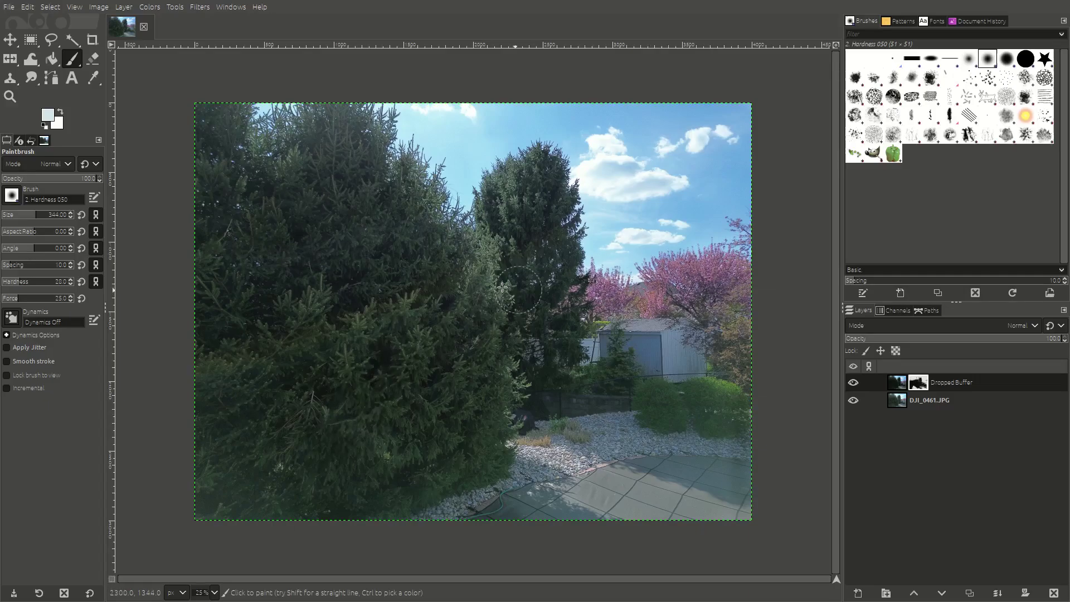
# Apply an S-shaped Curves adjustment to DJI_0461.JPG, lowering shadows and lifting highlights
pyautogui.click(870, 400)
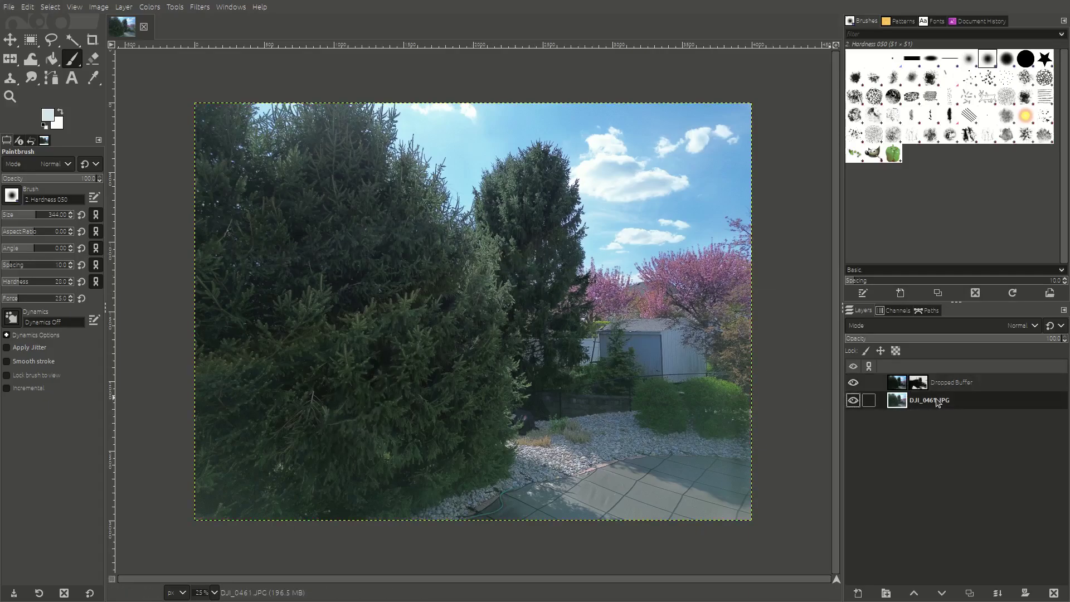
pyautogui.click(148, 6)
pyautogui.click(176, 142)
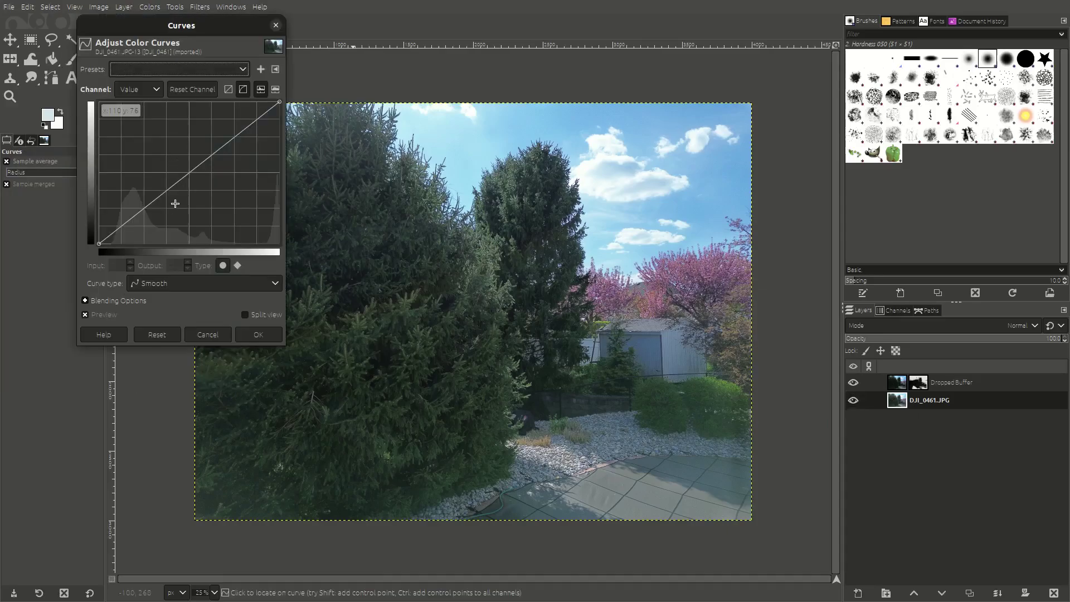
pyautogui.click(144, 211)
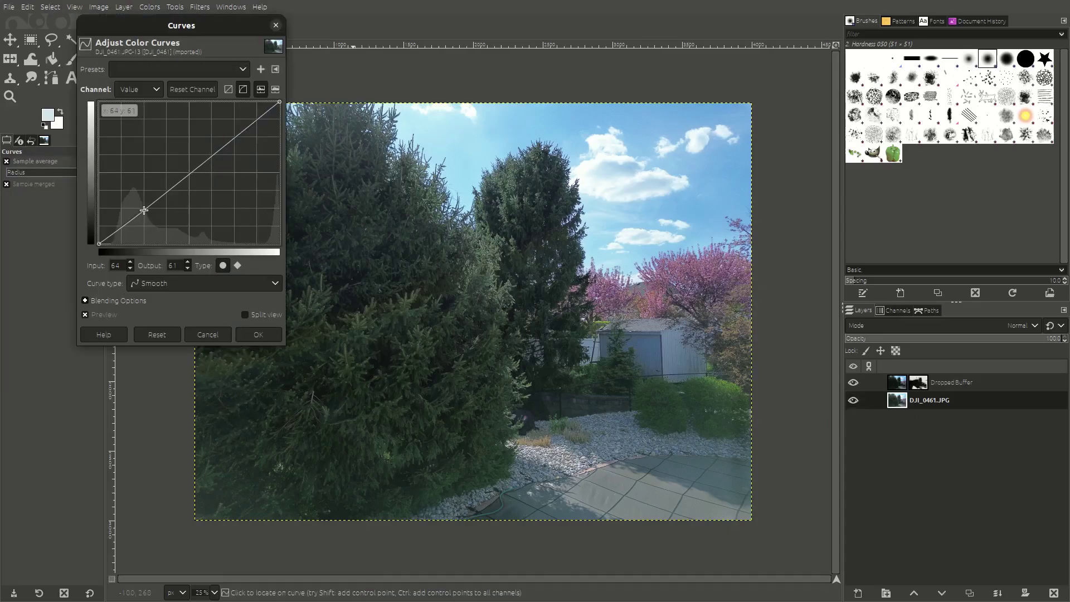
pyautogui.moveTo(144, 210); pyautogui.dragTo(145, 213)
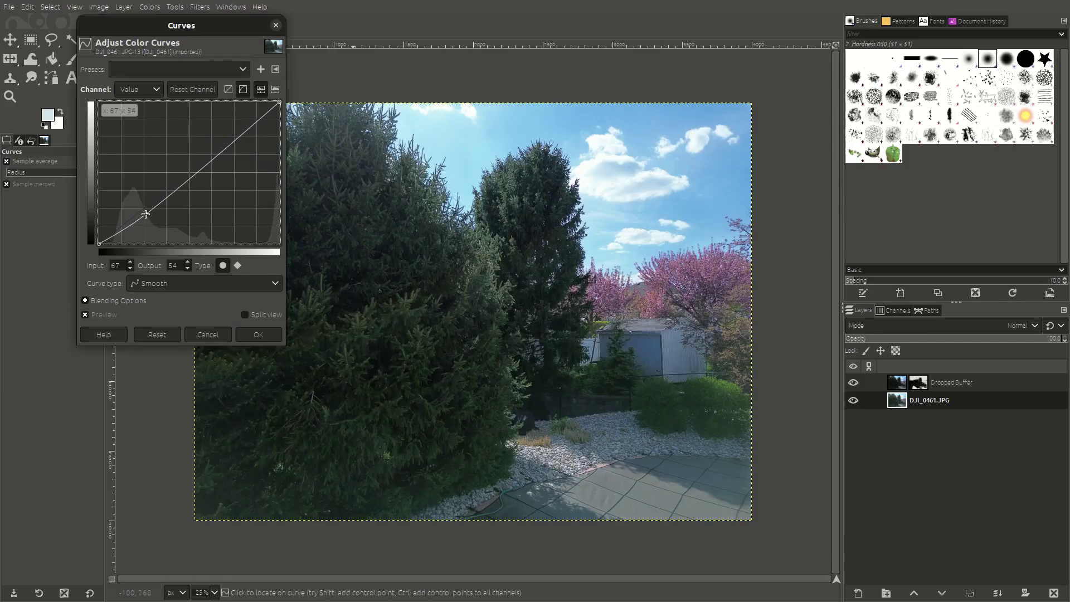
pyautogui.click(229, 139)
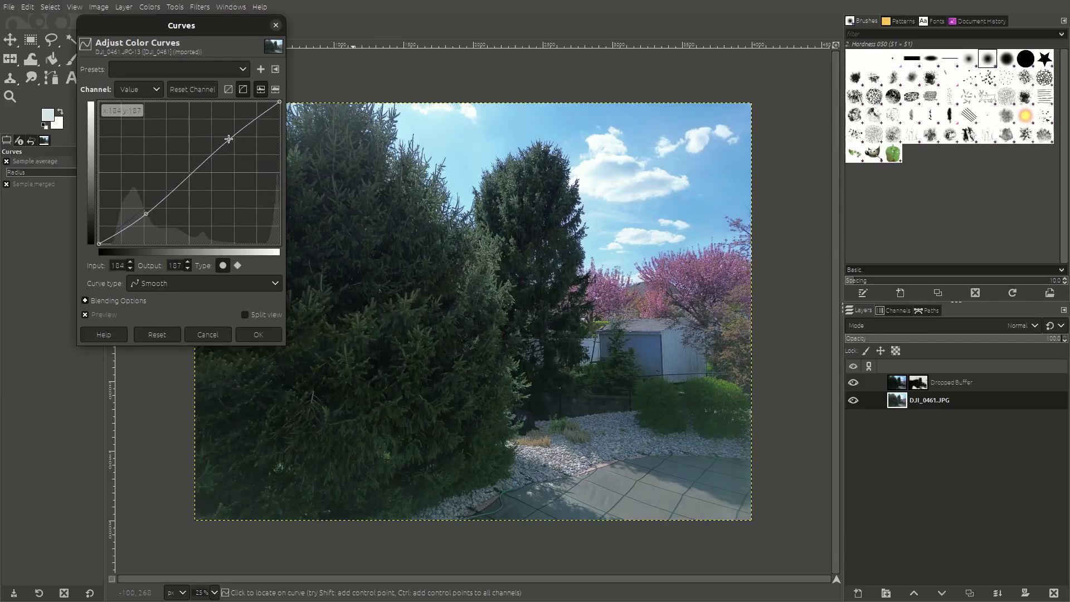
pyautogui.moveTo(229, 139); pyautogui.dragTo(230, 139)
pyautogui.moveTo(187, 175); pyautogui.dragTo(188, 174)
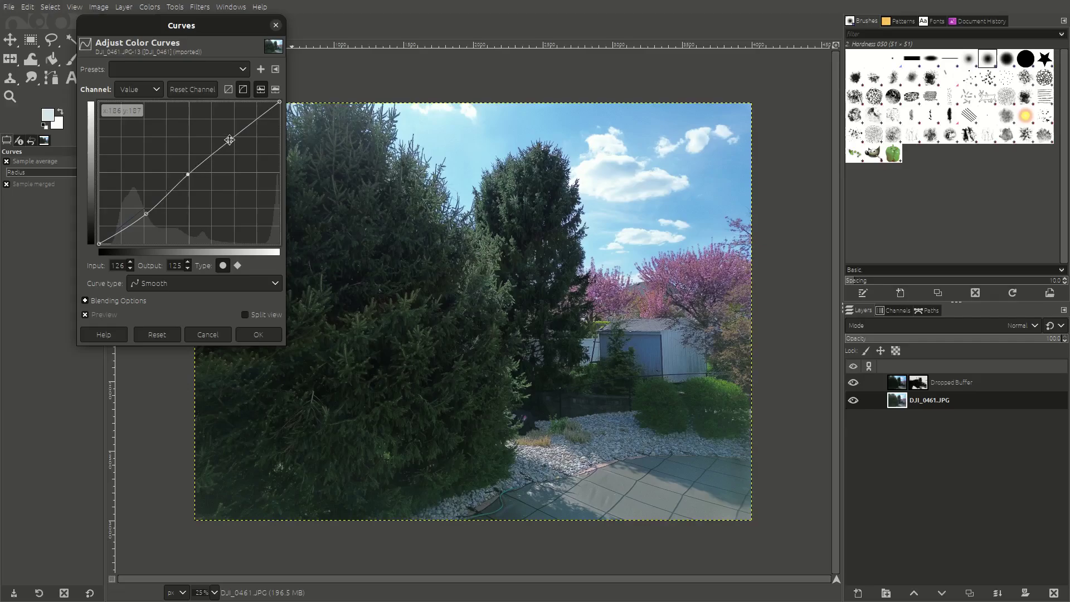
pyautogui.moveTo(231, 140)
pyautogui.mouseDown()
pyautogui.moveTo(206, 111)
pyautogui.moveTo(228, 136)
pyautogui.mouseUp()
pyautogui.click(146, 213)
pyautogui.moveTo(145, 213); pyautogui.dragTo(142, 215)
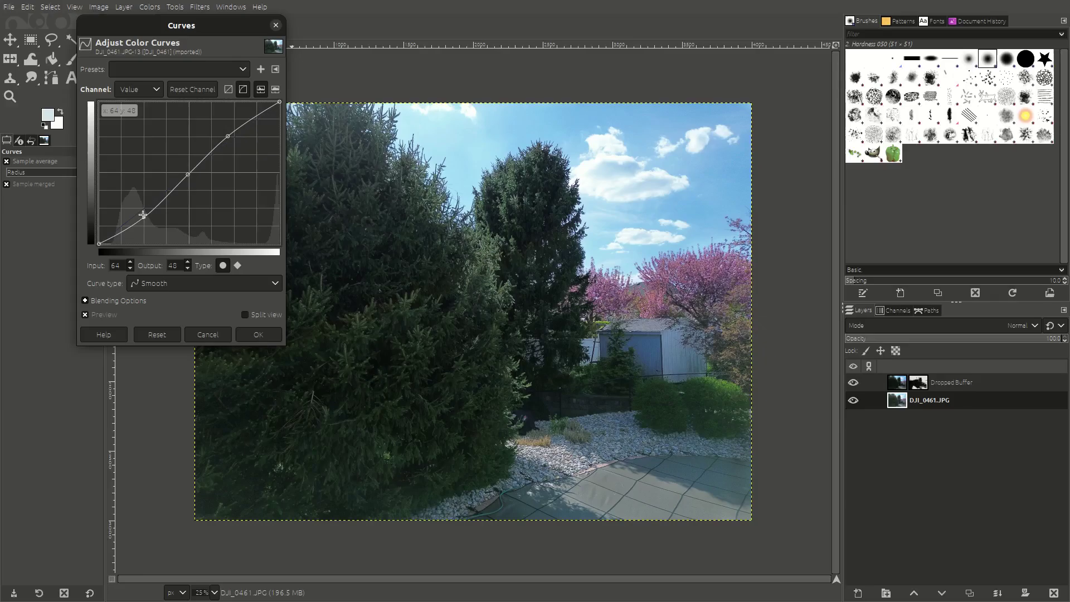
pyautogui.click(258, 334)
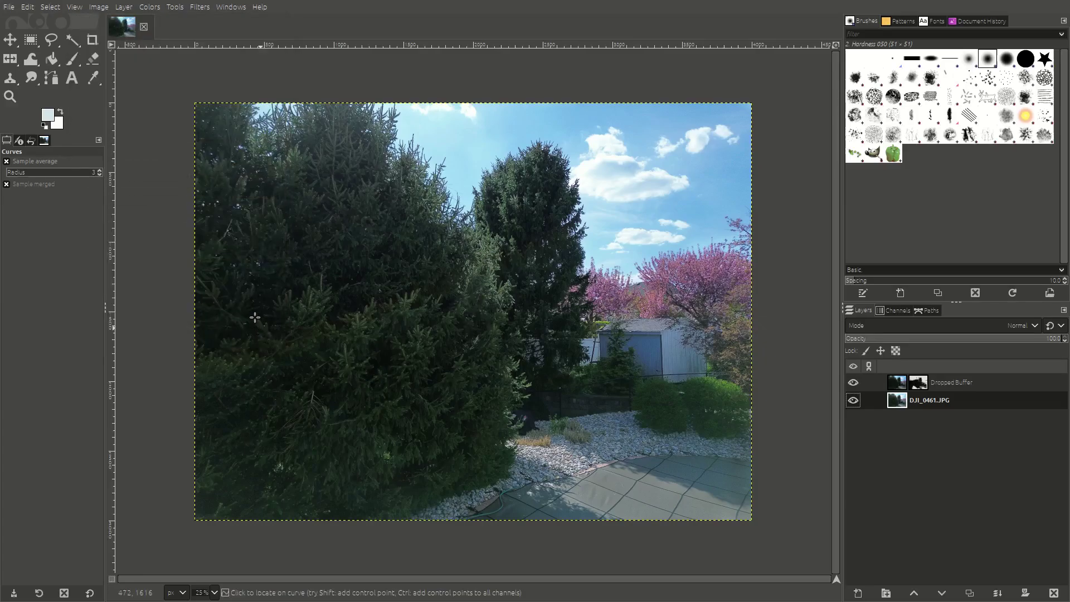
# Select the Dropped Buffer mask with the Paintbrush and raise the brush force
pyautogui.click(974, 384)
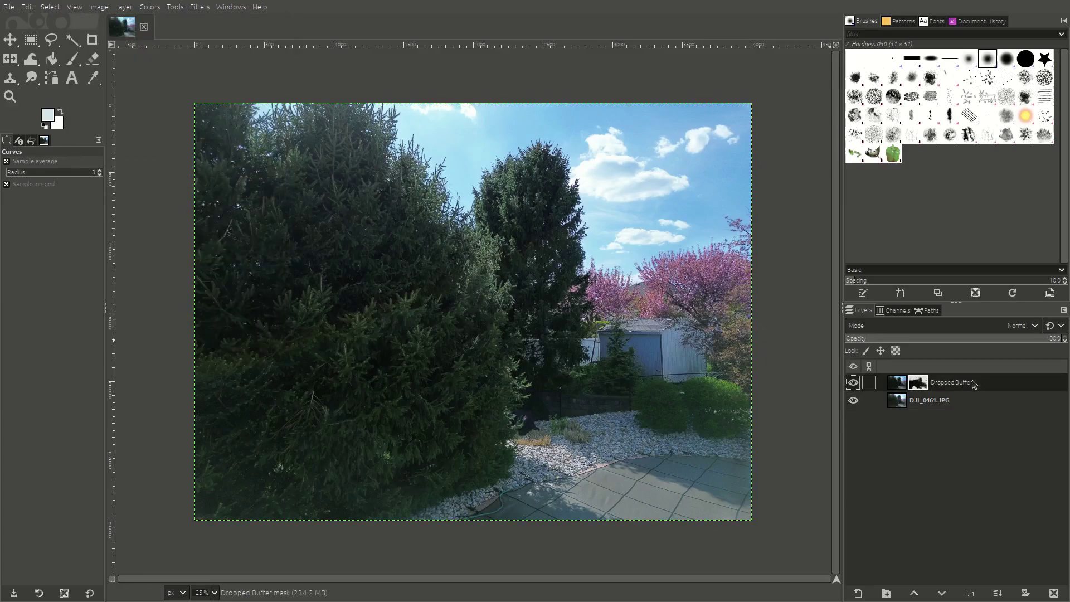
pyautogui.click(72, 59)
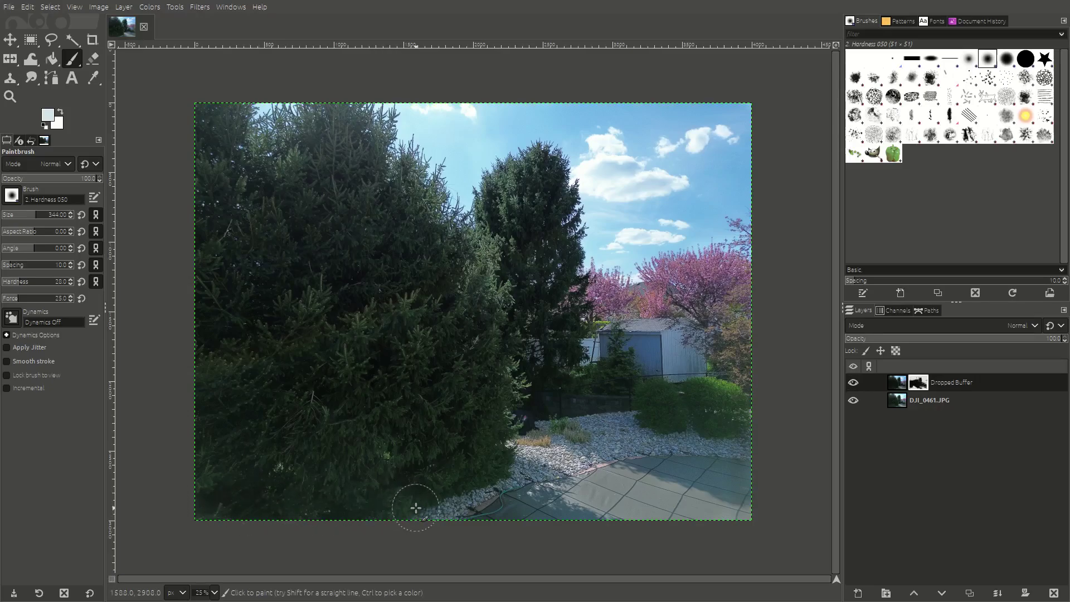
pyautogui.click(9, 6)
# Export the blended image as edited.JPG
pyautogui.click(22, 183)
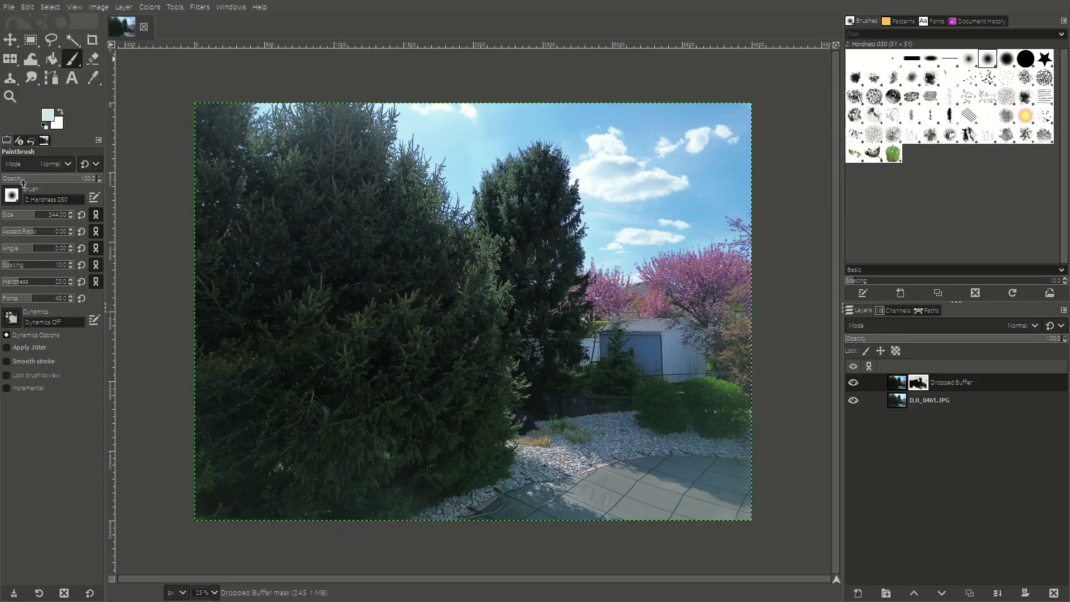
pyautogui.click(538, 374)
pyautogui.click(8, 6)
pyautogui.click(39, 186)
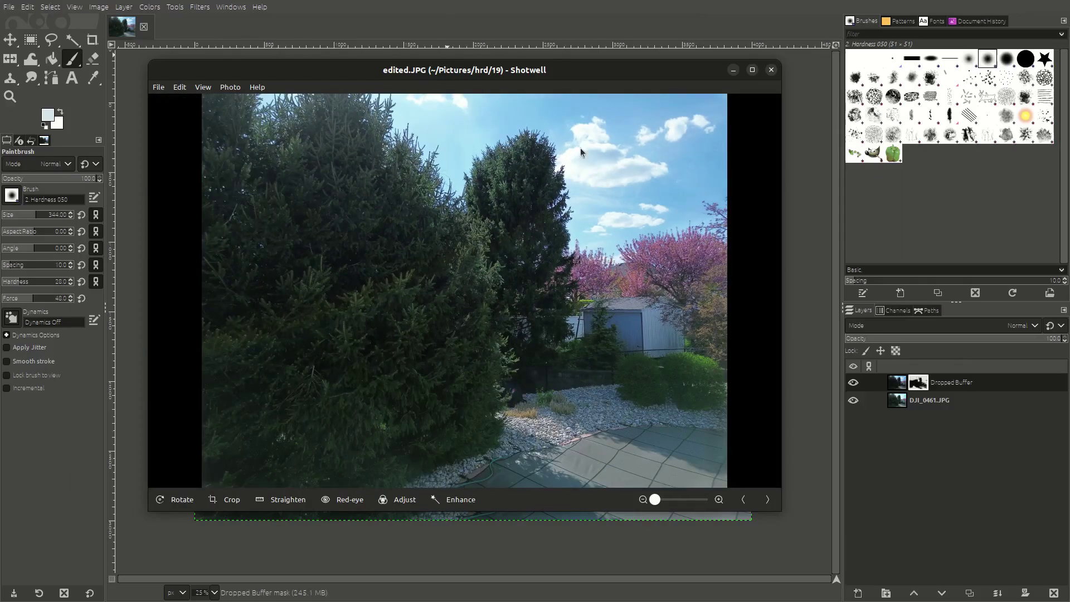
# Compare edited.JPG against DJI_0463.JPG and DJI_0461.JPG in Shotwell, then close the viewer
pyautogui.press('Left')
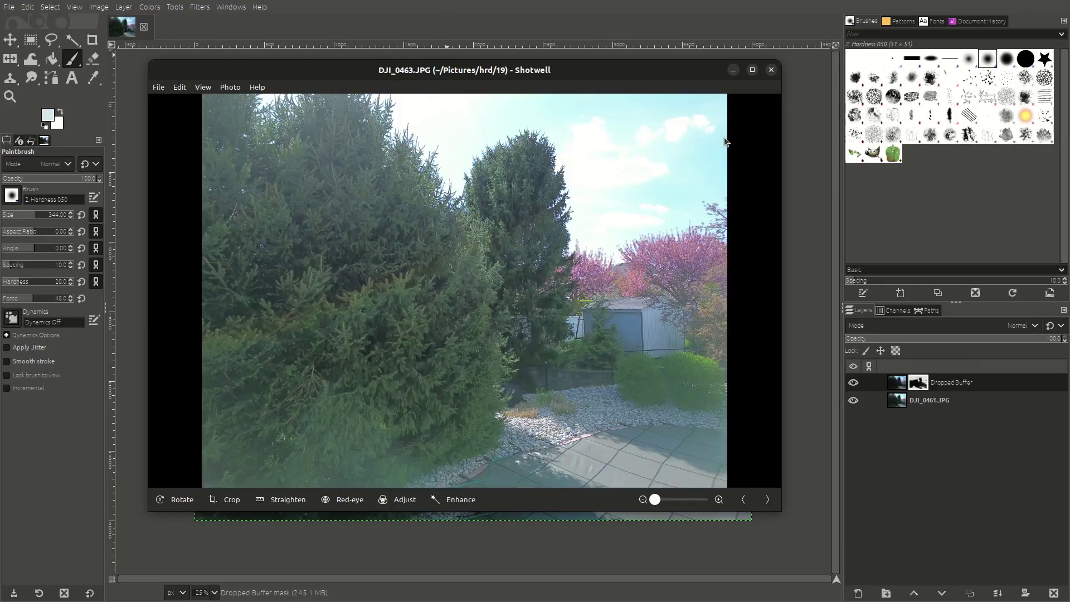
pyautogui.press('Left')
pyautogui.press('Left')
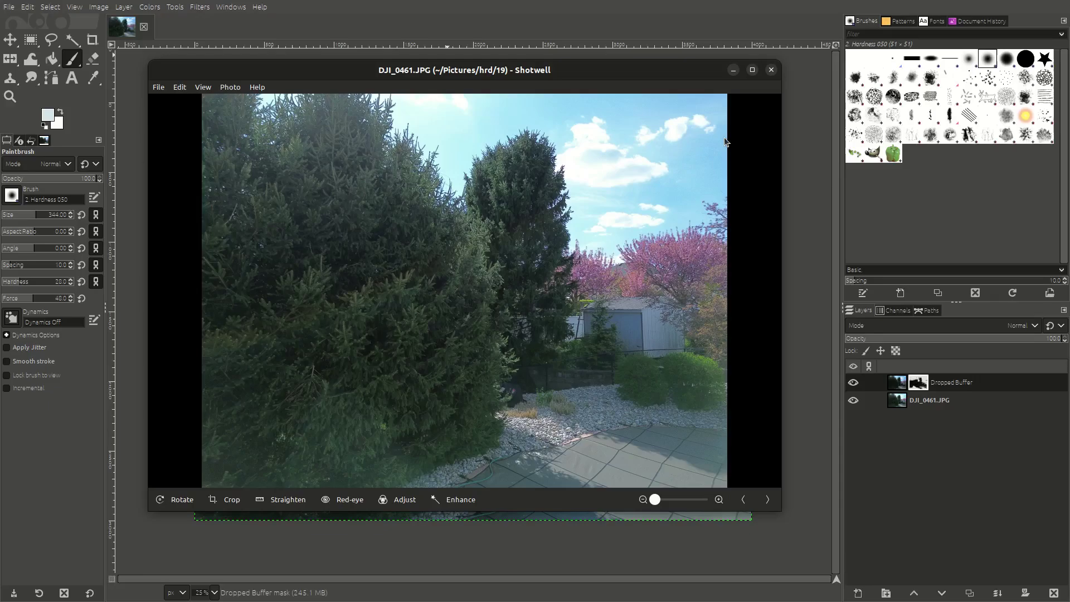
pyautogui.click(771, 69)
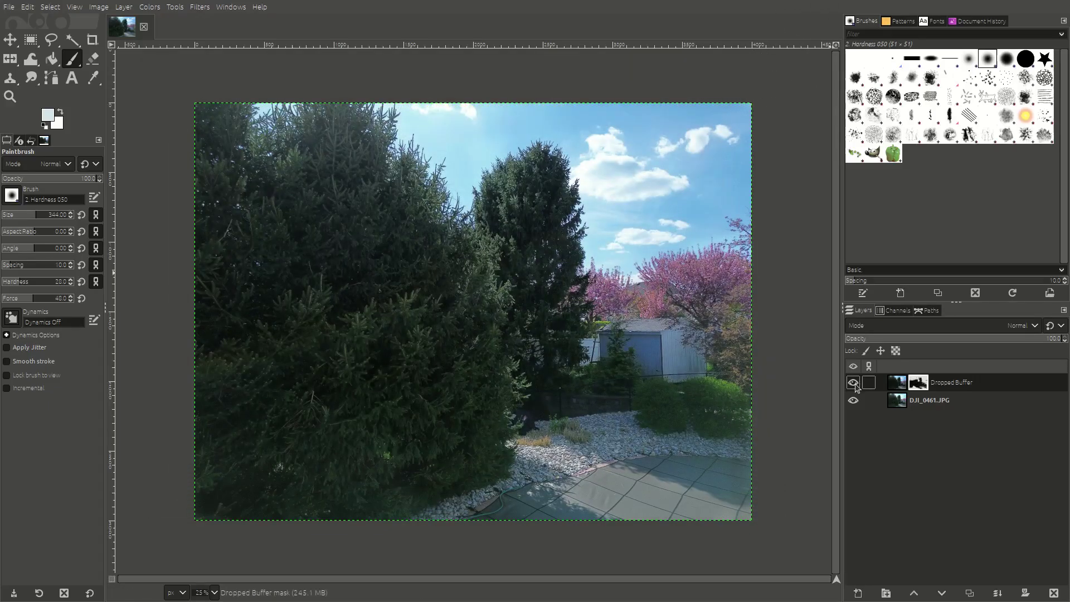